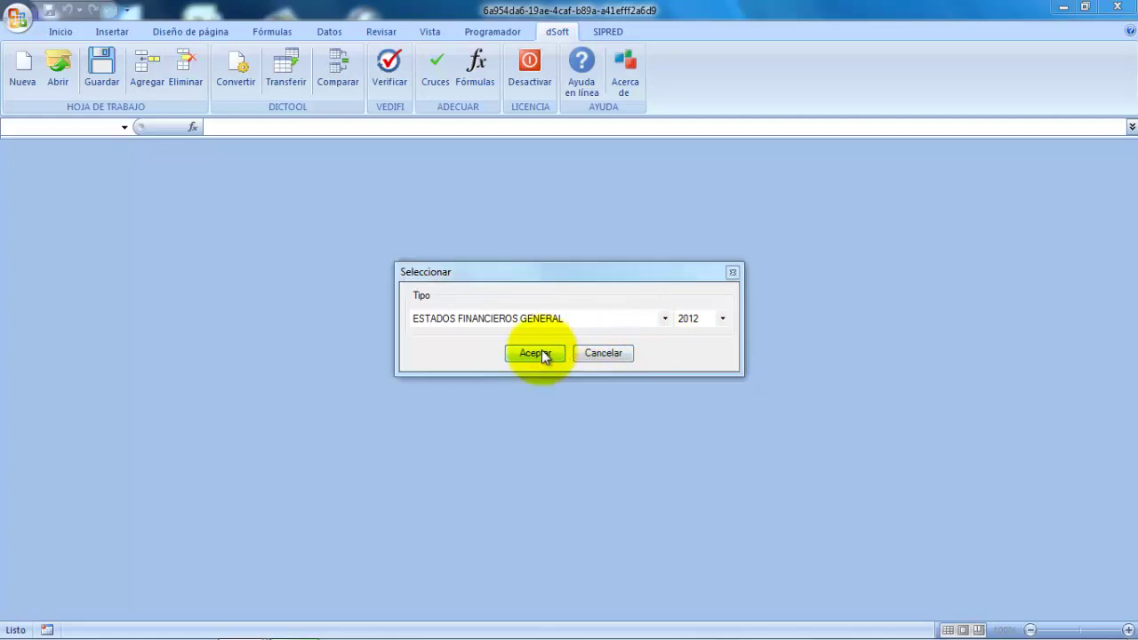
Step: Create the 2012 ESTADOS FINANCIEROS GENERAL workbook and save it as EFG_2012 in the Vedifi12 folder
type("E")
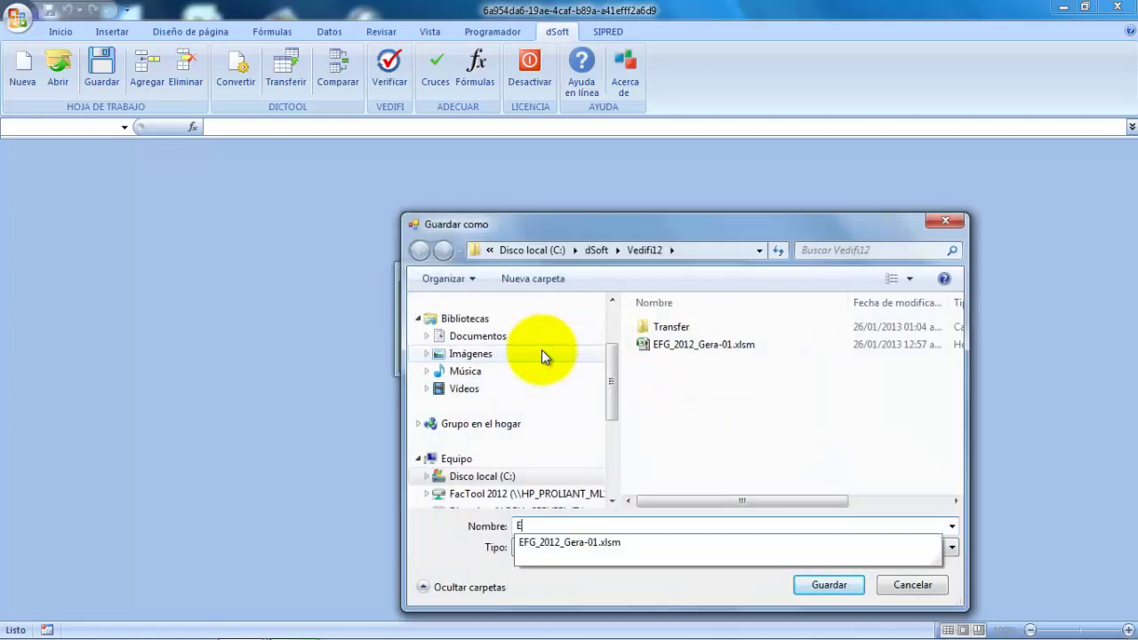
type("FG_2012")
left_click(827, 584)
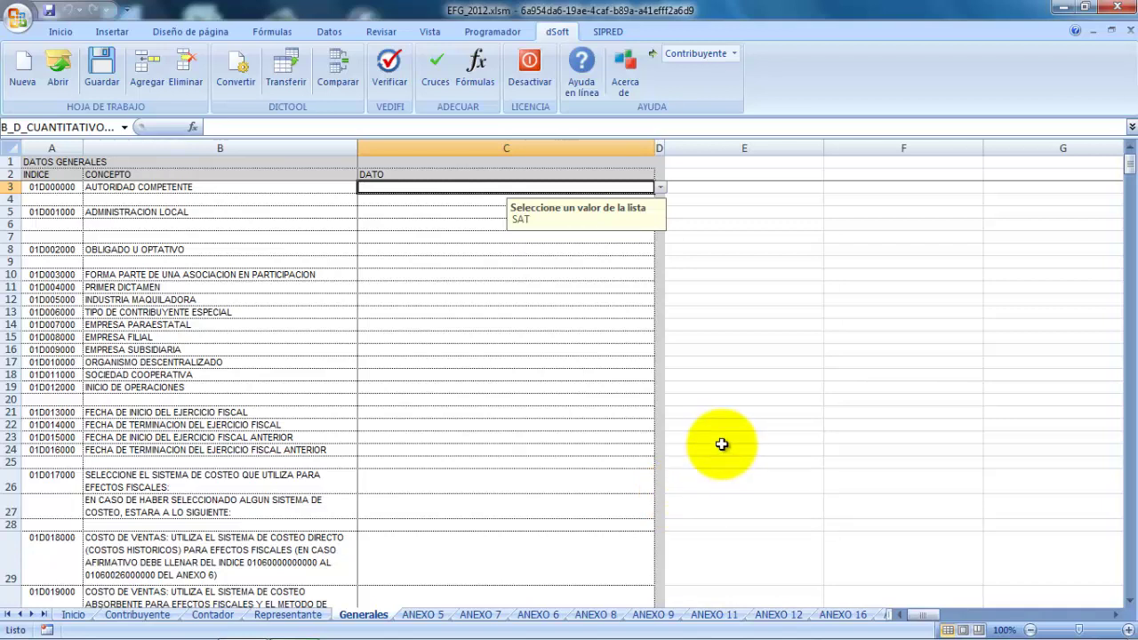
Step: Go to the ANEXO 1 worksheet and show the beginning of the statement of financial position
left_click(735, 55)
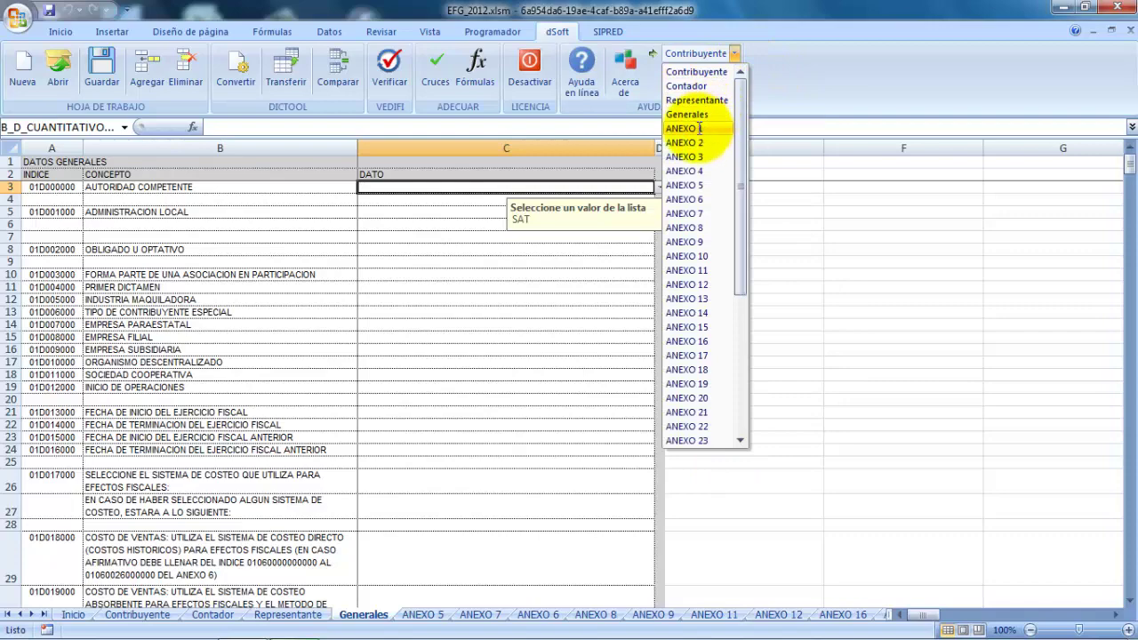
left_click(702, 128)
left_click_drag(1131, 287, 1131, 168)
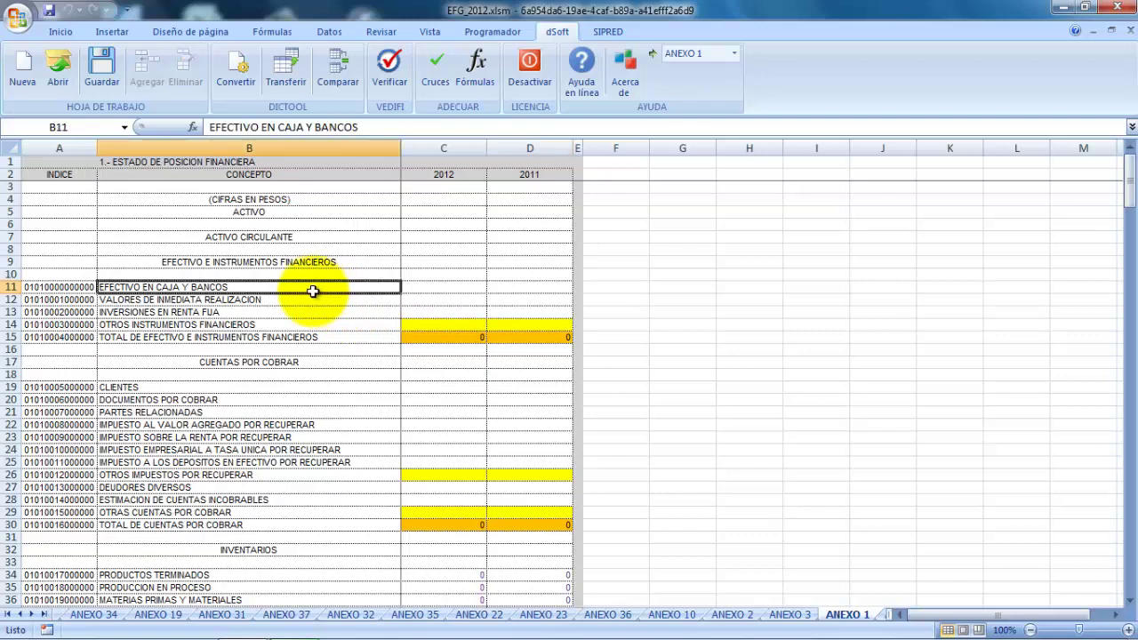
Step: Try to edit the concept cell B11, the index cell A11 and the section heading in B9
left_click(329, 291)
double_click(337, 297)
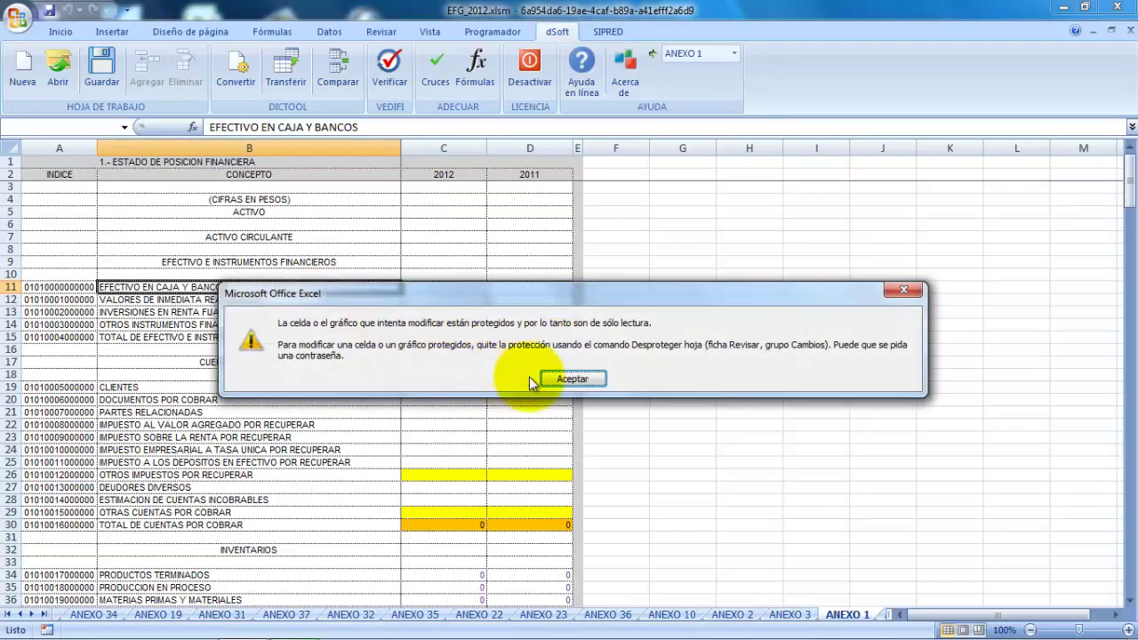
left_click(548, 377)
left_click(71, 284)
double_click(69, 287)
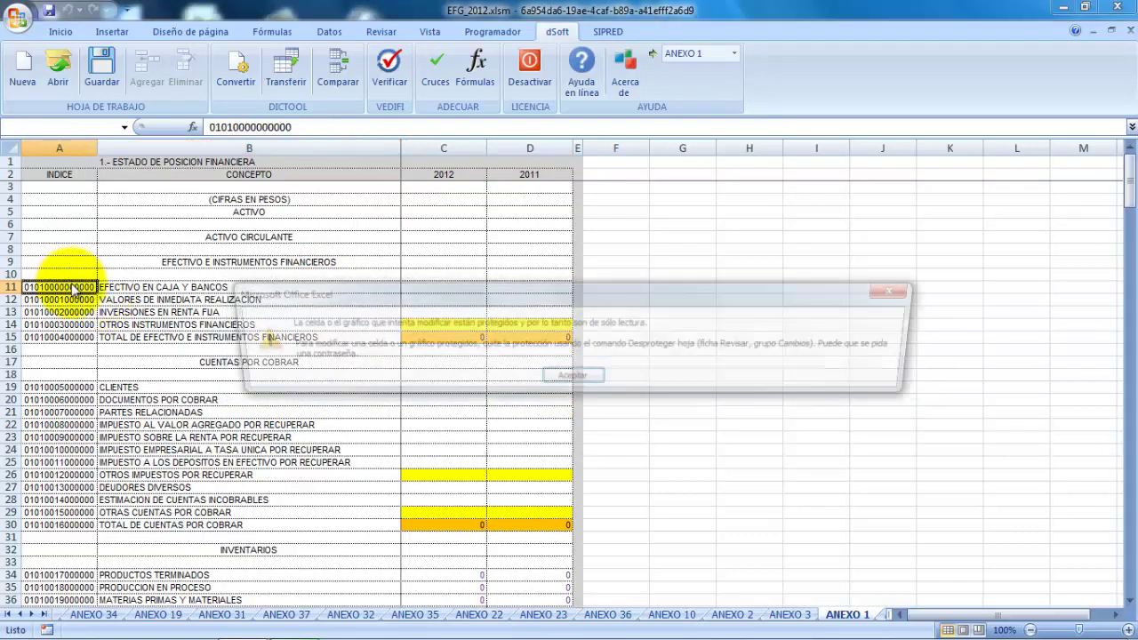
key("Return")
left_click(160, 263)
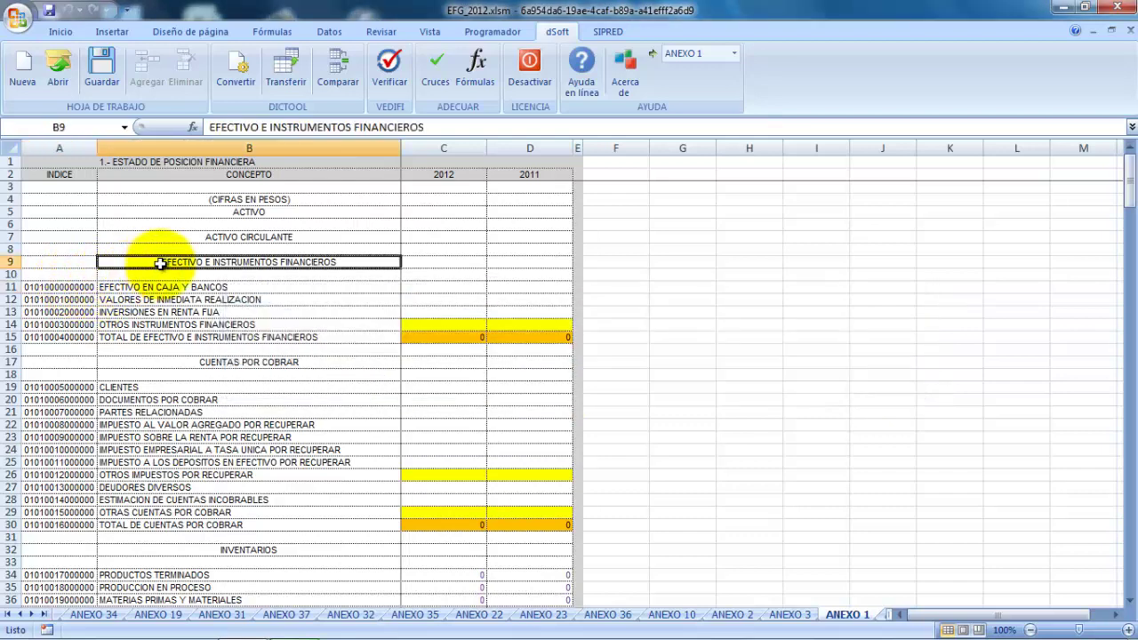
double_click(160, 263)
left_click(567, 381)
Step: Try to edit the empty separator cell C16 and the 2012 total formula in C15
left_click(450, 350)
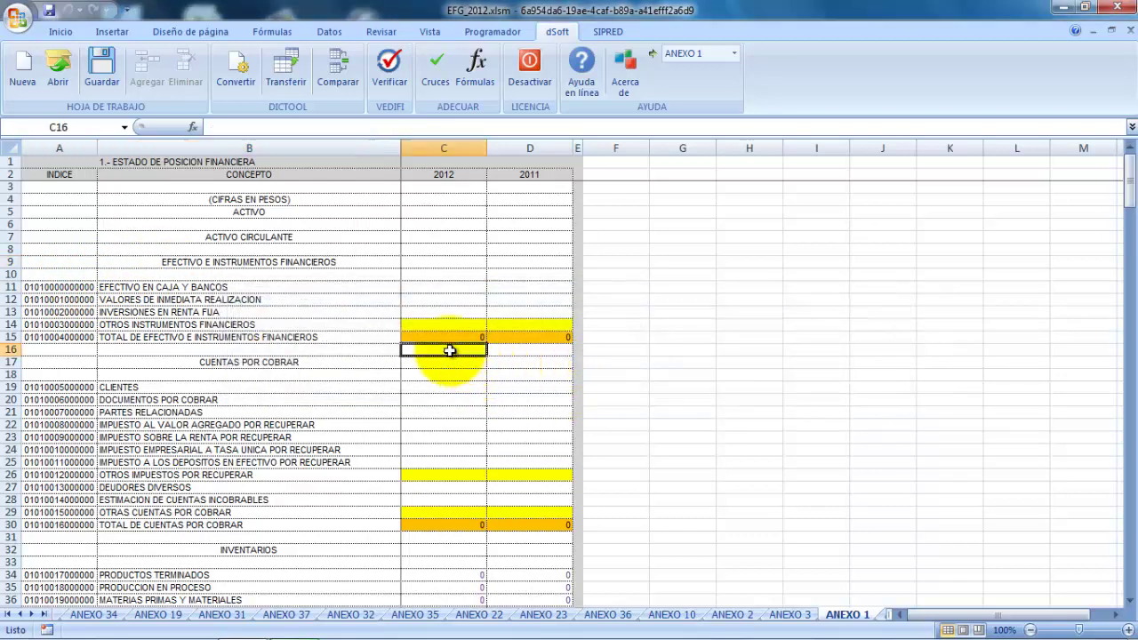
double_click(450, 351)
left_click(571, 380)
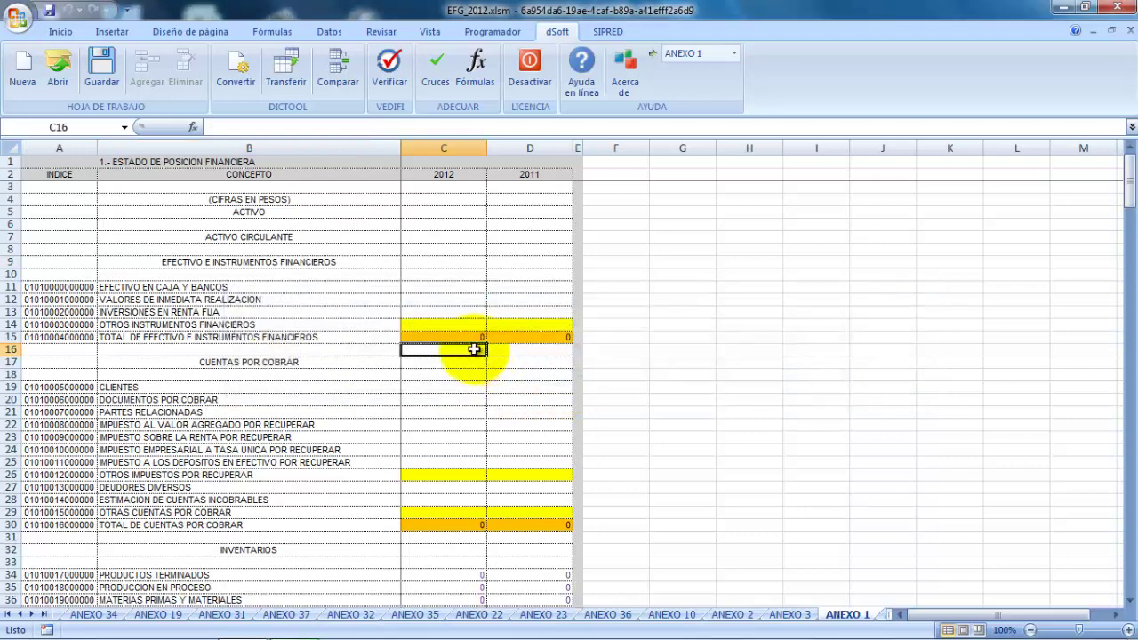
left_click(457, 338)
double_click(459, 341)
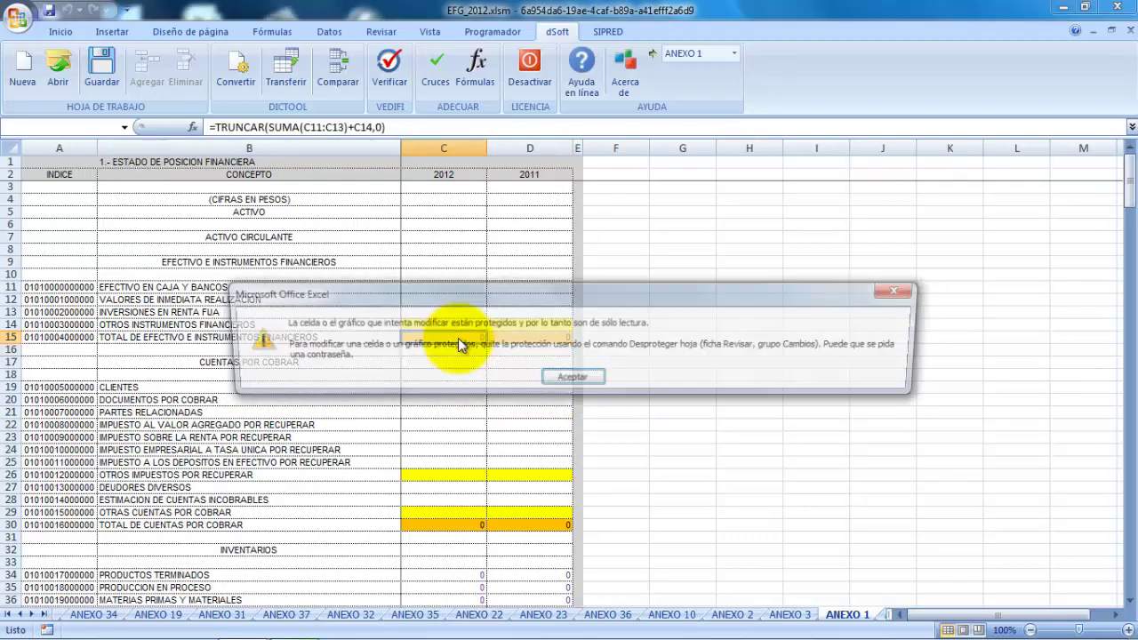
left_click(567, 377)
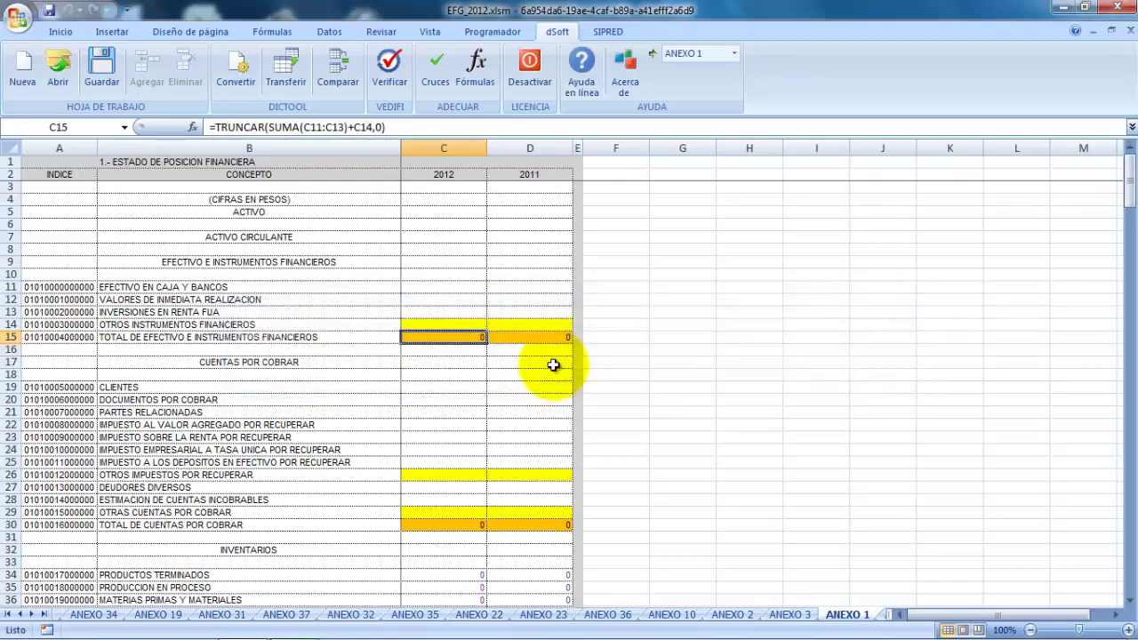
Step: Enter 1000, 2000 and 3000 as the 2012 amounts for cash, immediately realizable securities and fixed-income investments in C11:C13
left_click(449, 288)
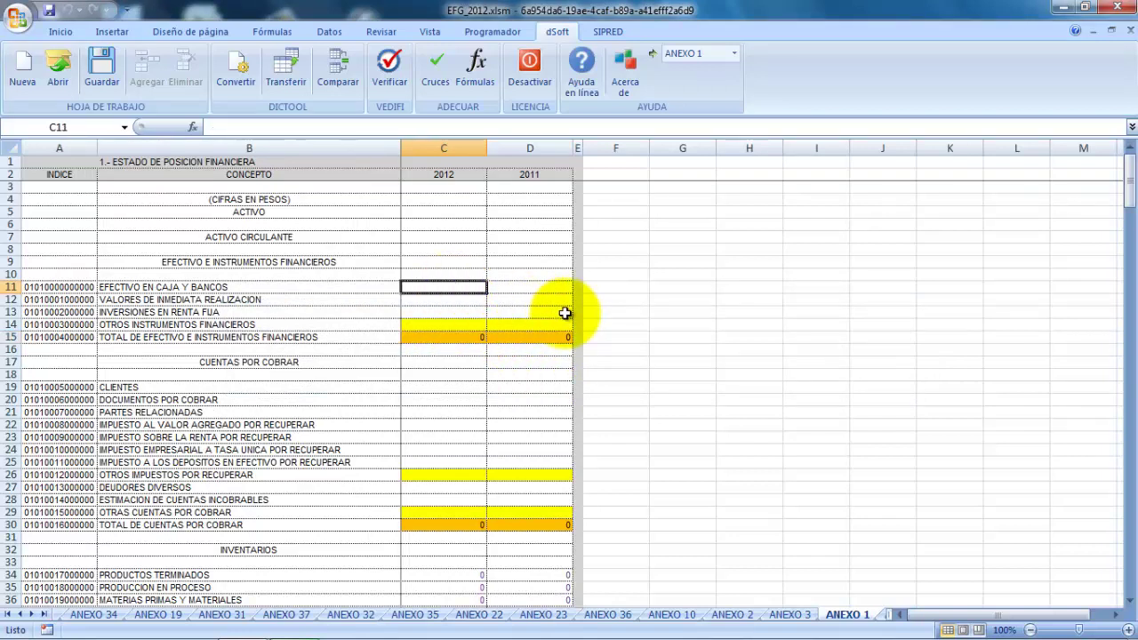
type("1000")
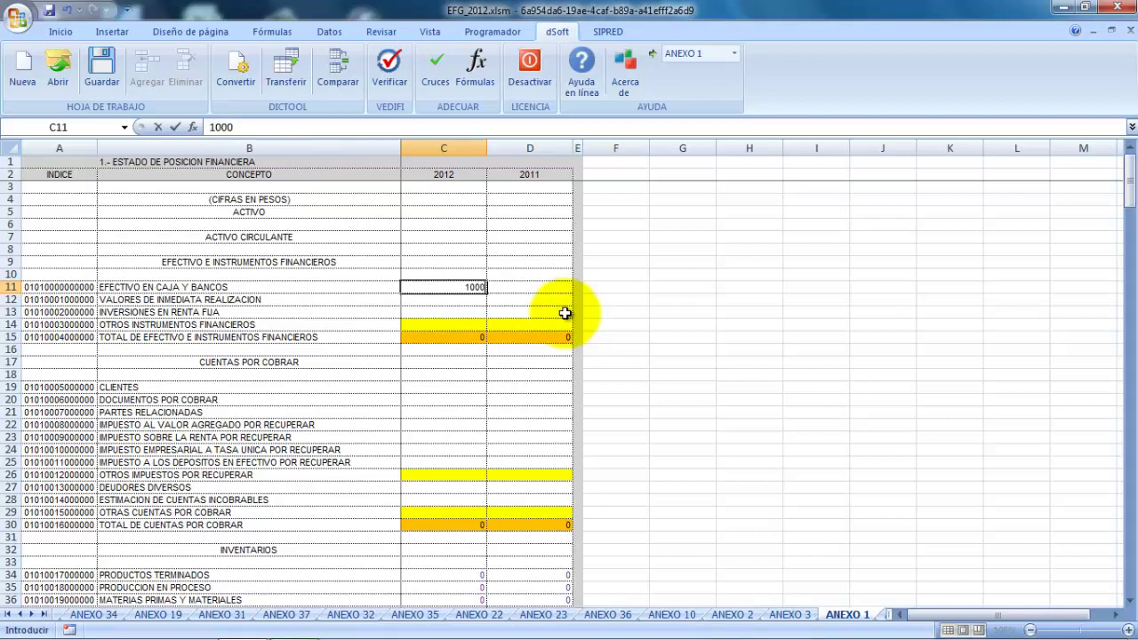
key("Return")
type("2000")
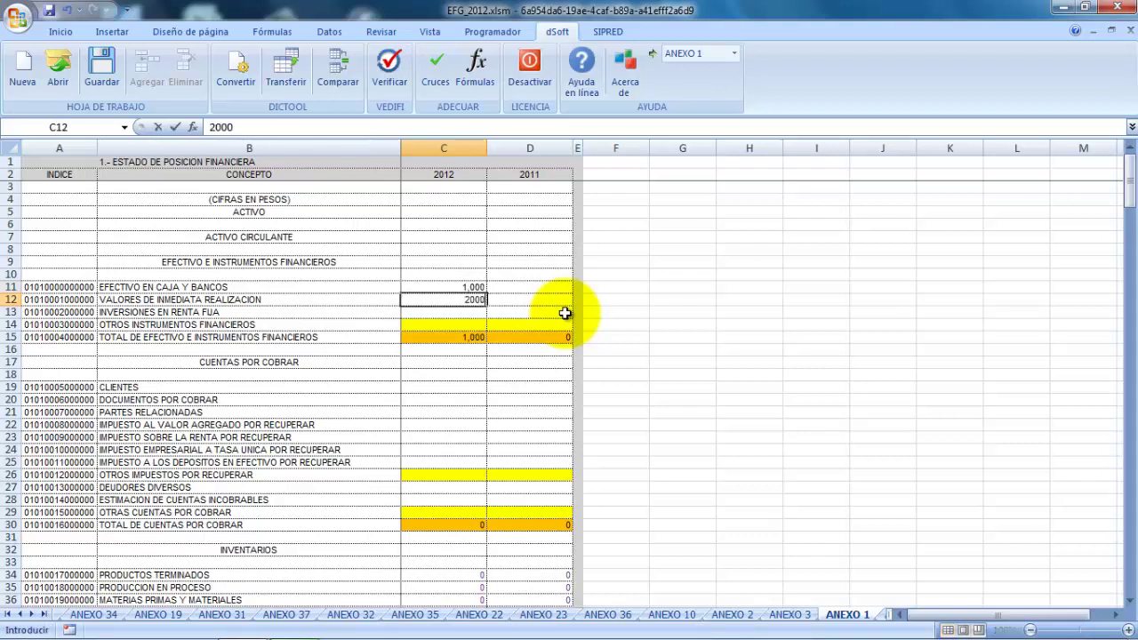
key("Return")
type("3000")
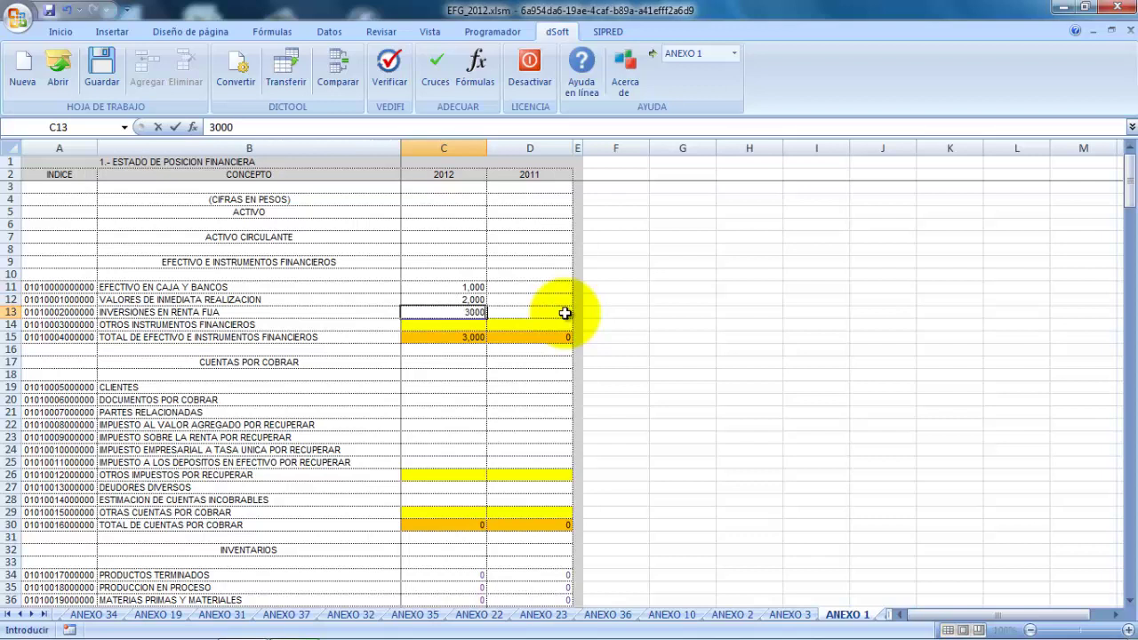
key("Return")
key("Return")
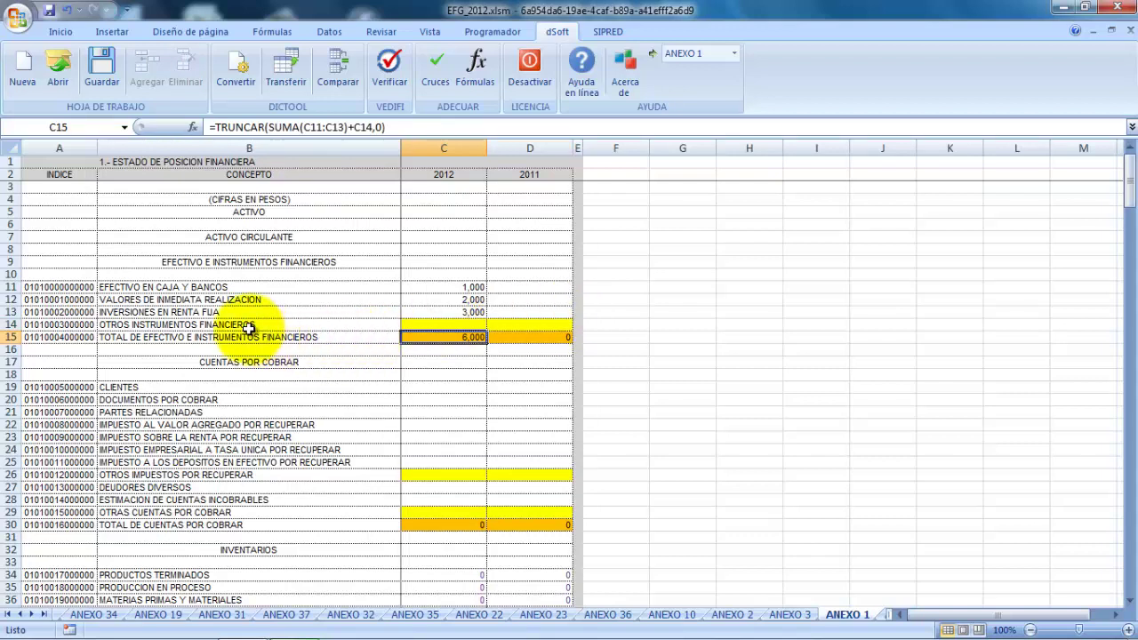
Step: Insert 3 additional indices under OTROS INSTRUMENTOS FINANCIEROS
left_click(280, 323)
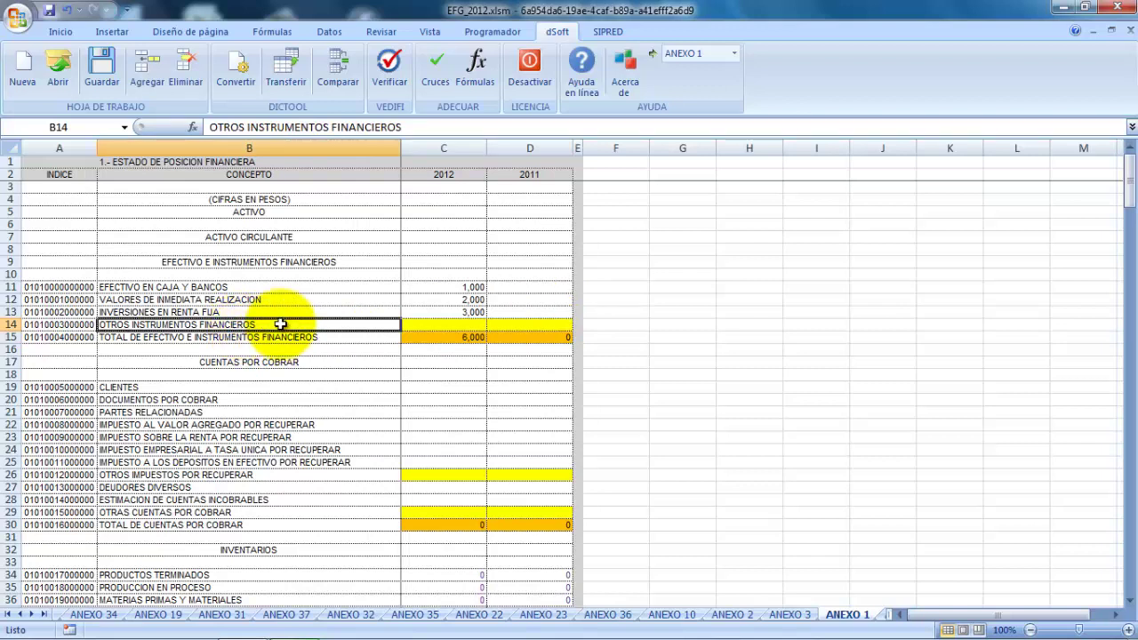
left_click(148, 76)
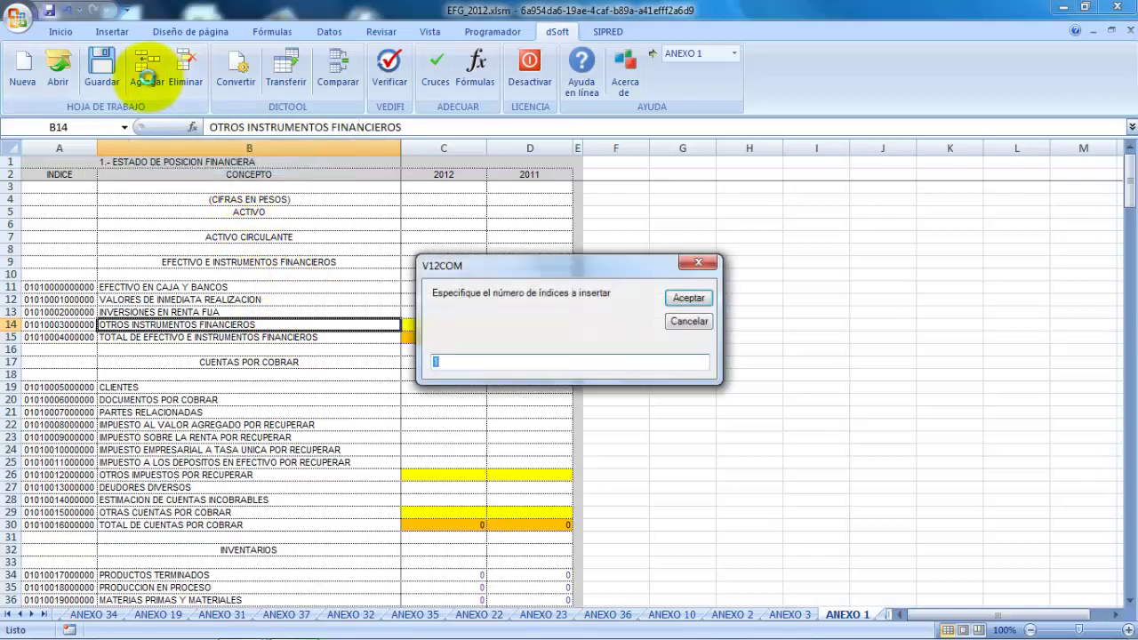
type("3")
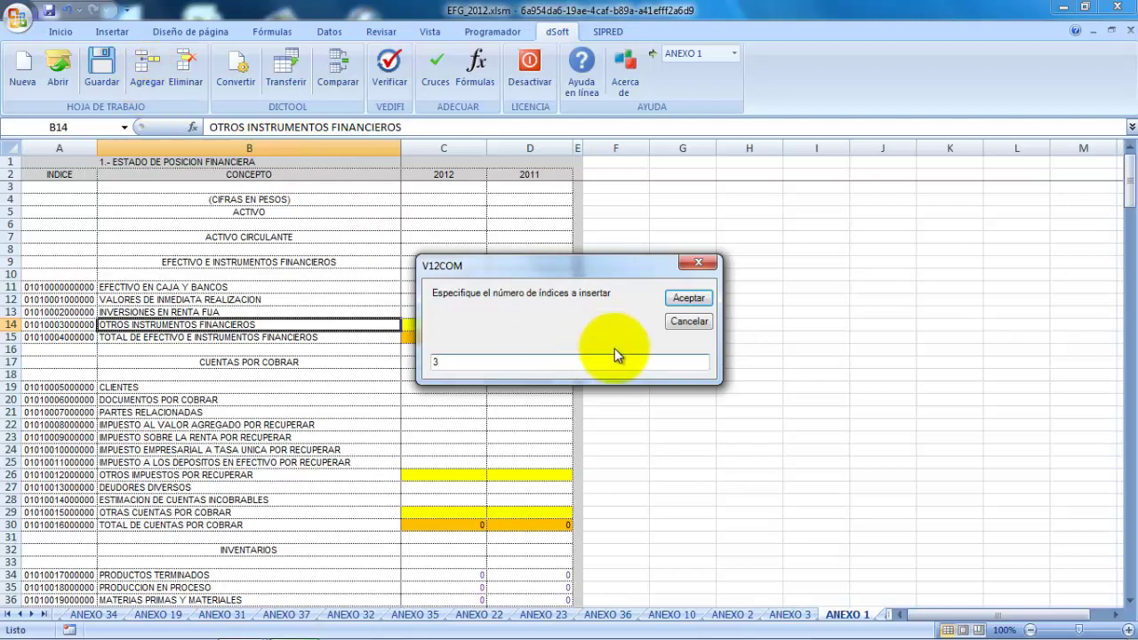
left_click(688, 299)
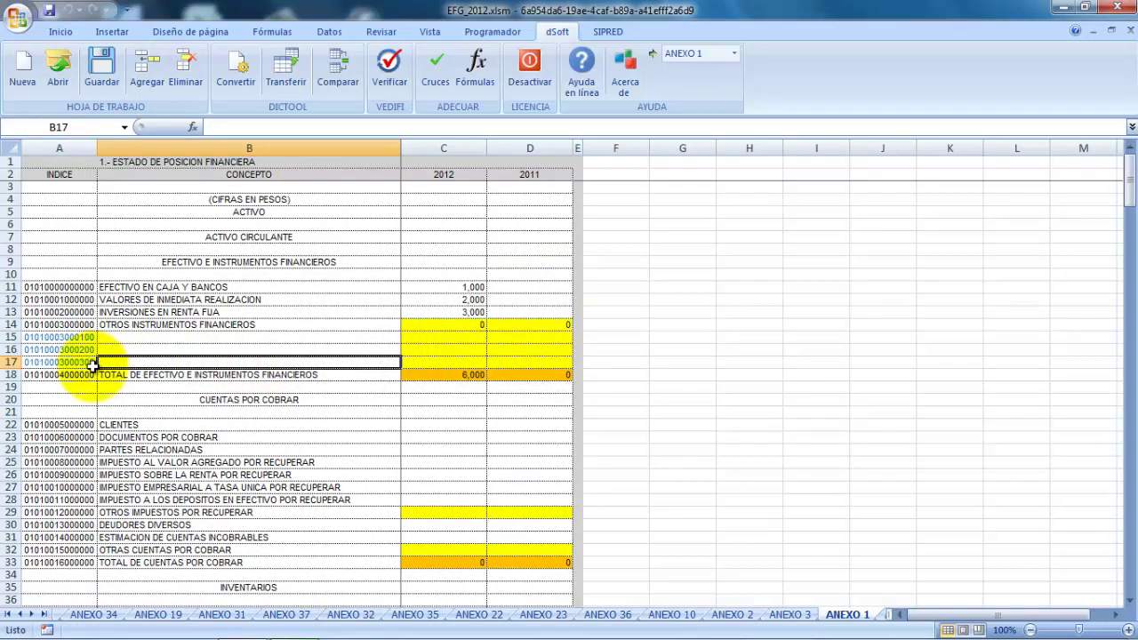
Step: Name the three added concepts UNO, DOS and TRES in B15:B17
left_click(130, 338)
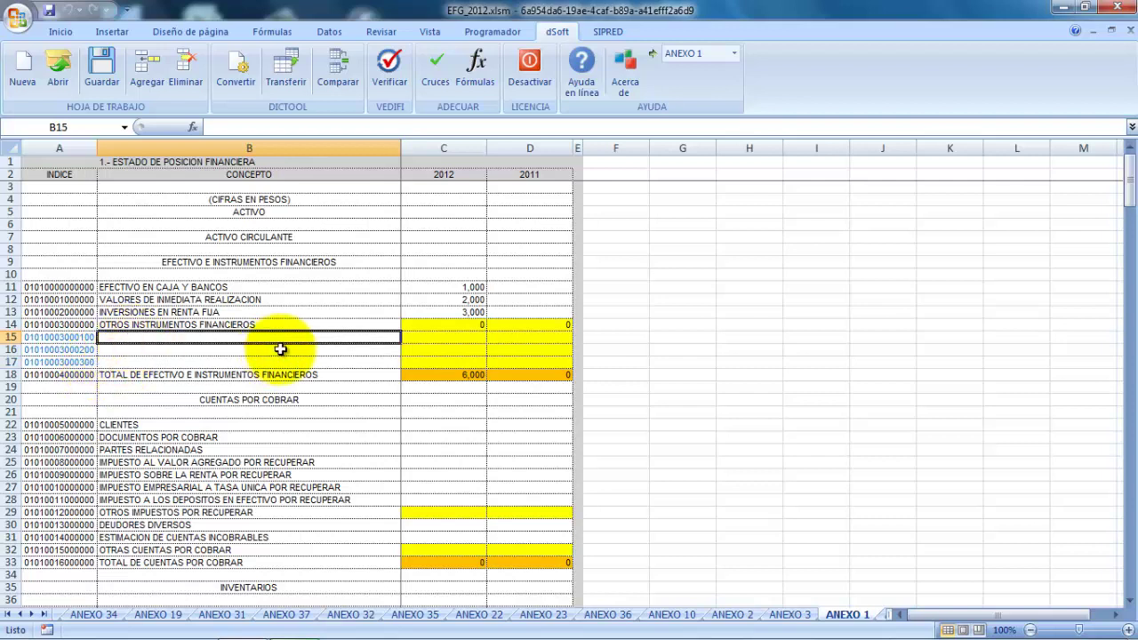
type("UNO")
key("Return")
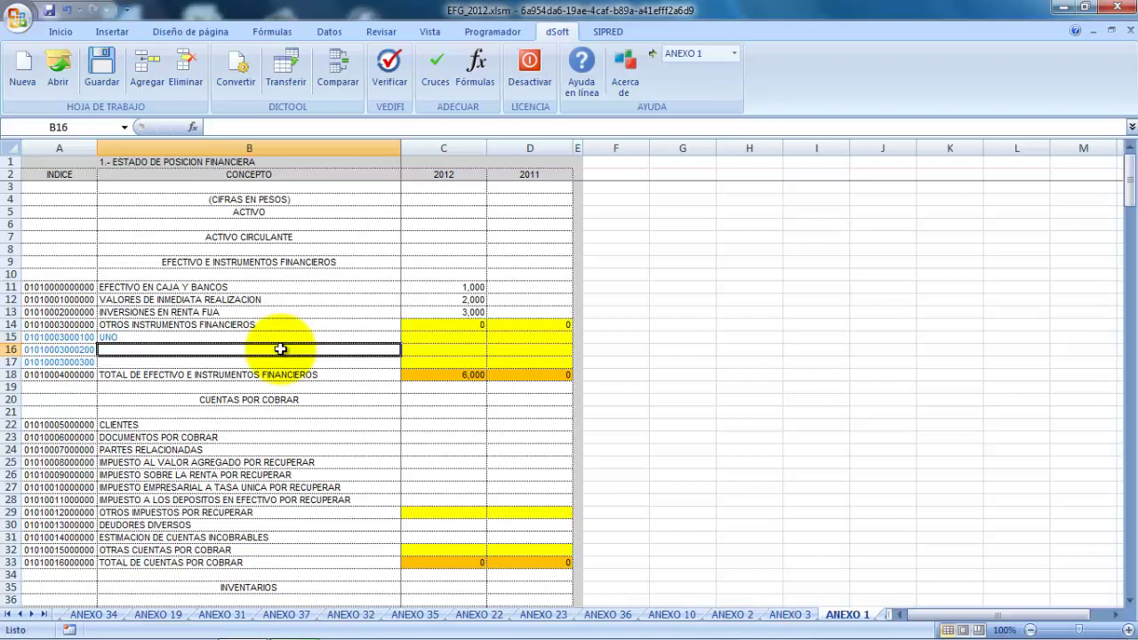
type("DOS")
key("Return")
type("TRES")
key("Return")
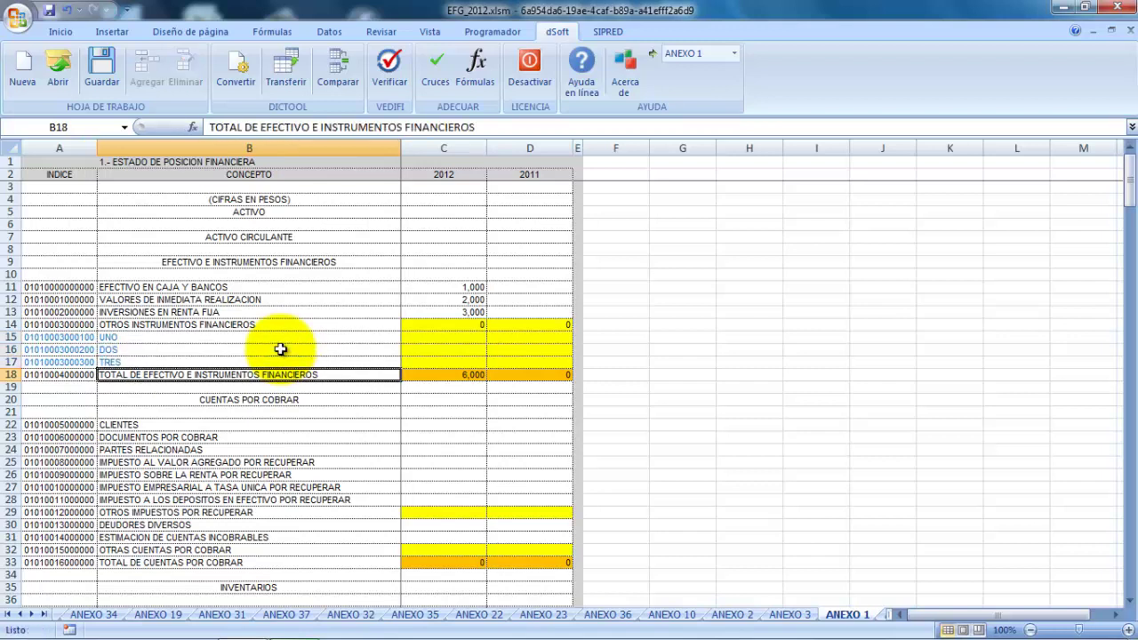
Step: Enter 2012 amounts of 100, 200 and 300 for UNO, DOS and TRES, and check the subtotal formula in C14
left_click(421, 338)
type("100")
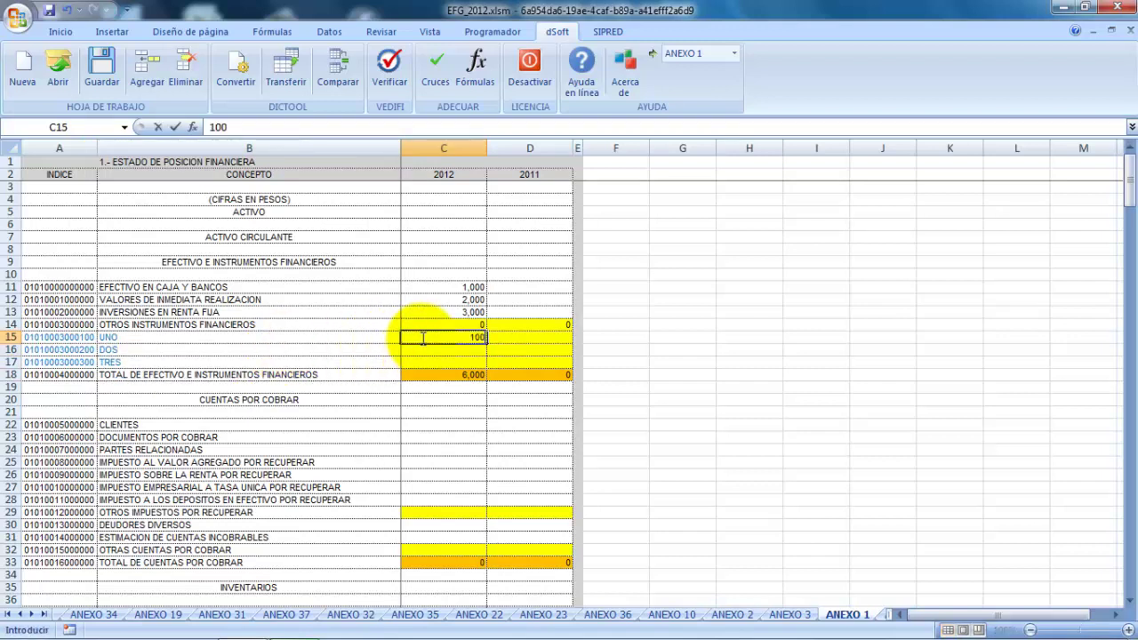
key("Return")
type("200")
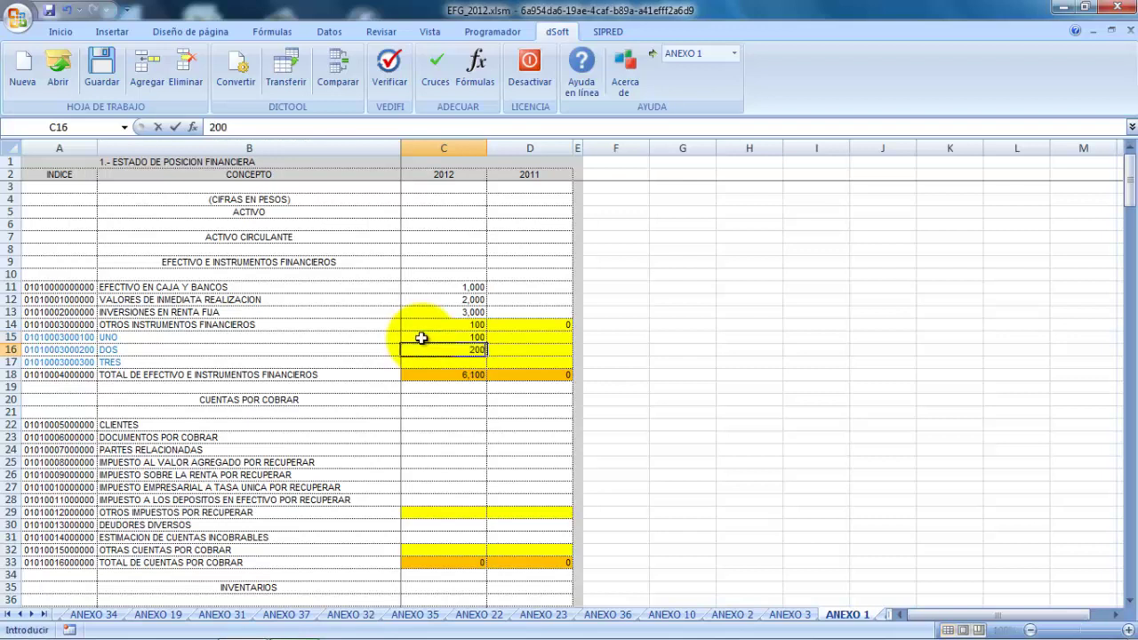
key("Return")
type("300")
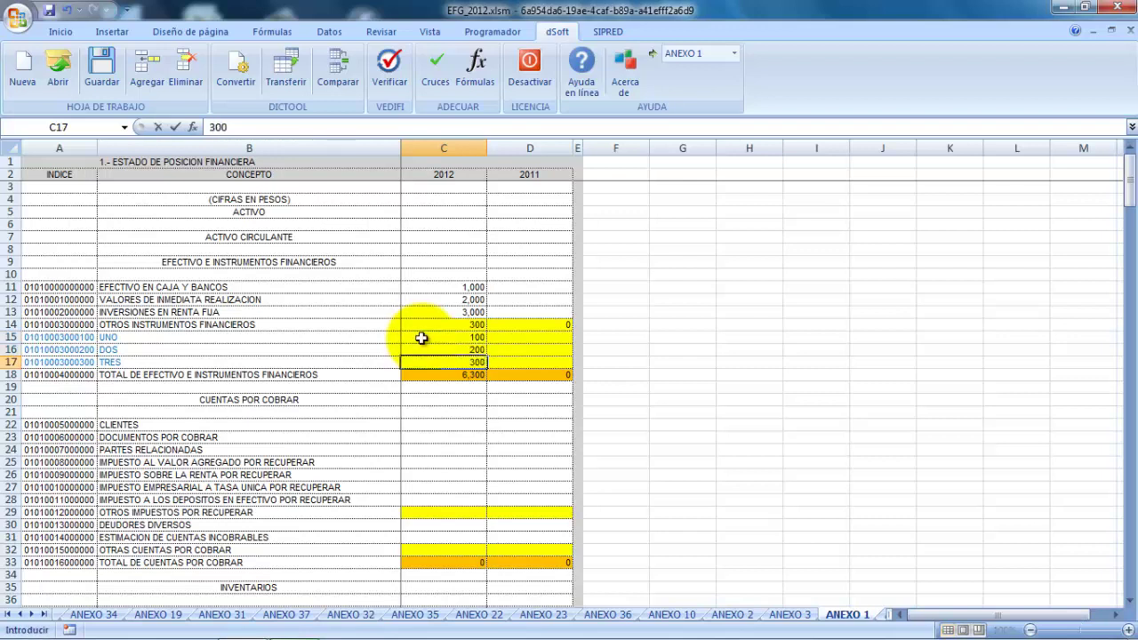
key("Return")
key("Up")
key("Up")
key("Up")
key("Up")
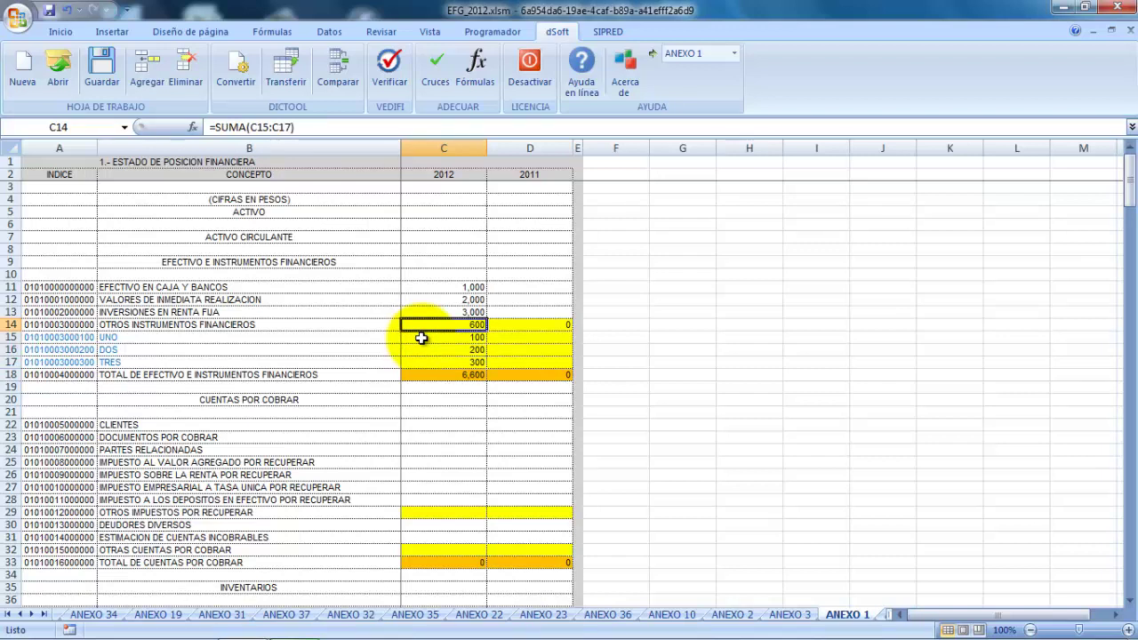
Step: Insert 1 additional index directly below the UNO concept
left_click(426, 340)
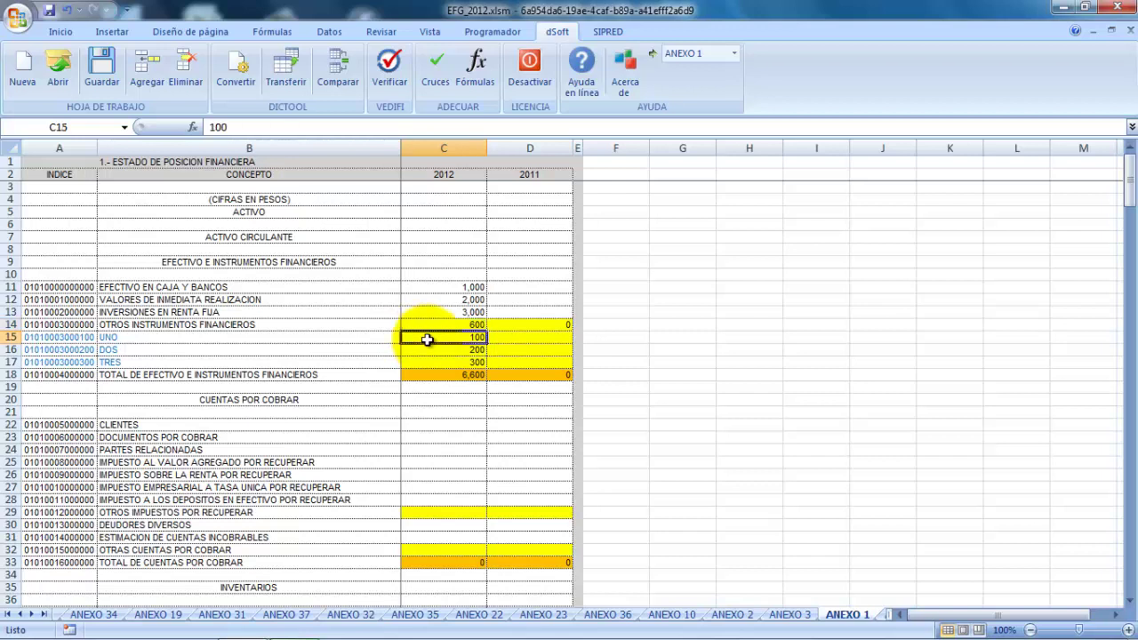
left_click(321, 337)
left_click(158, 76)
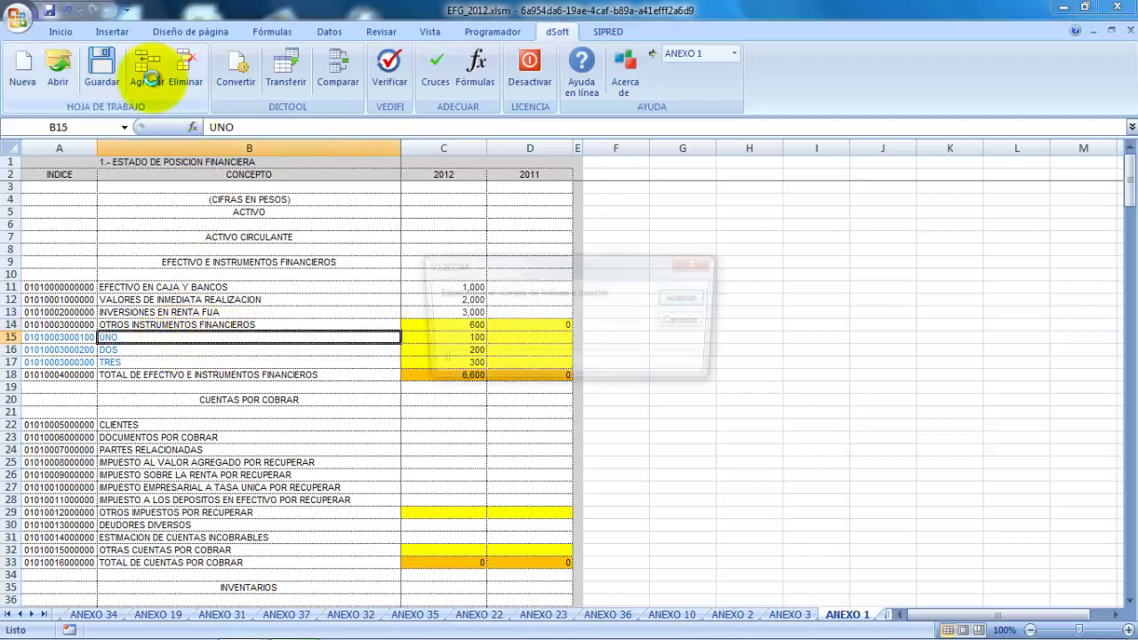
left_click(688, 298)
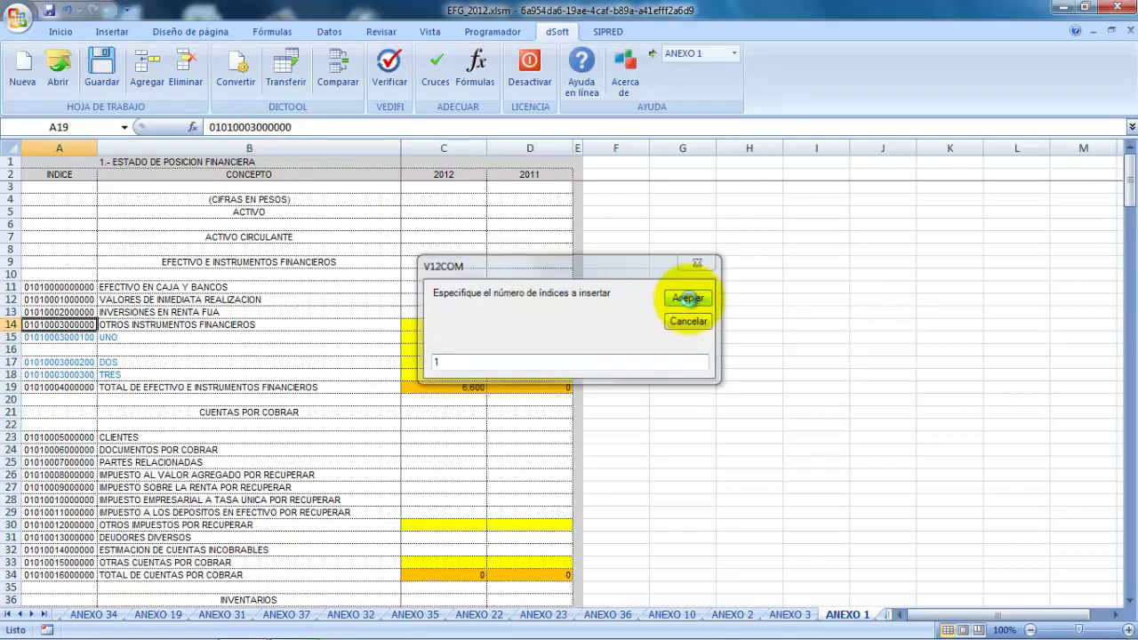
Step: Name the added concept in B16 NUEVO and give it a 2012 amount of 40000
left_click(193, 348)
type("NUEVO")
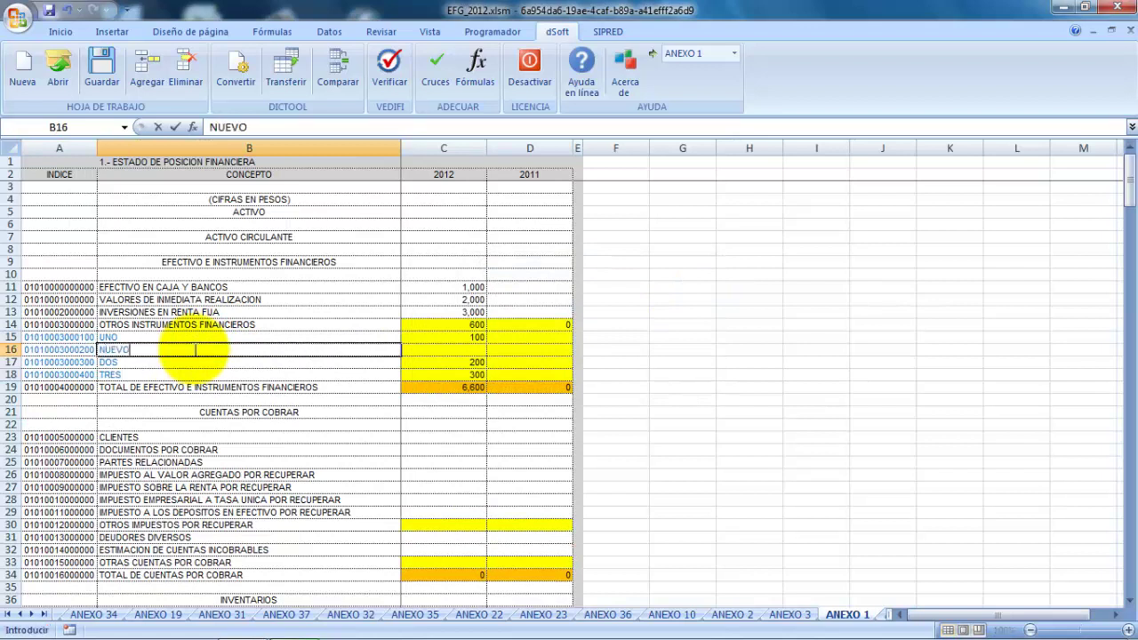
key("Return")
key("Up")
key("Right")
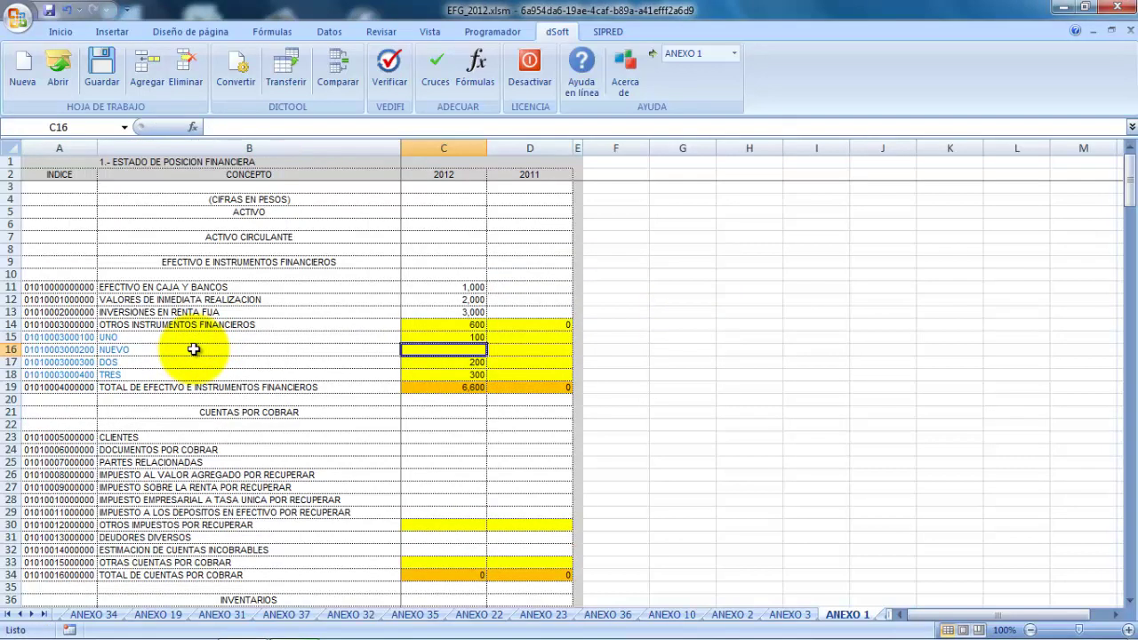
type("40000")
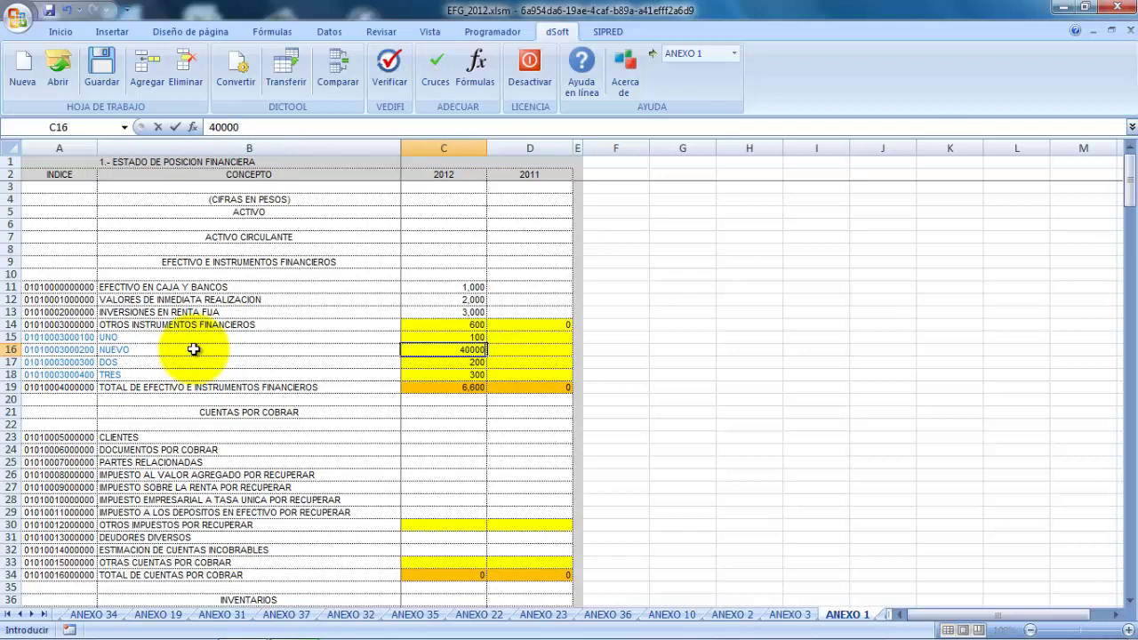
key("Return")
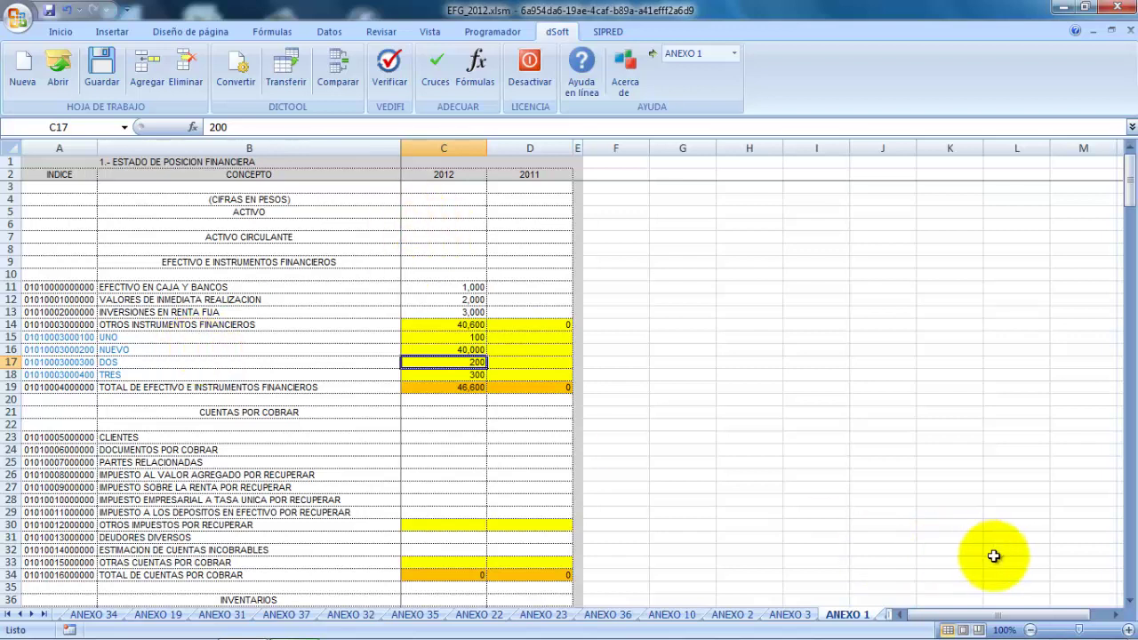
Step: Follow the replicated 2012 UTILIDAD NETA amount in C230 to its source in ANEXO 2, and follow the link back to ANEXO 1
left_click_drag(1134, 584, 1133, 584)
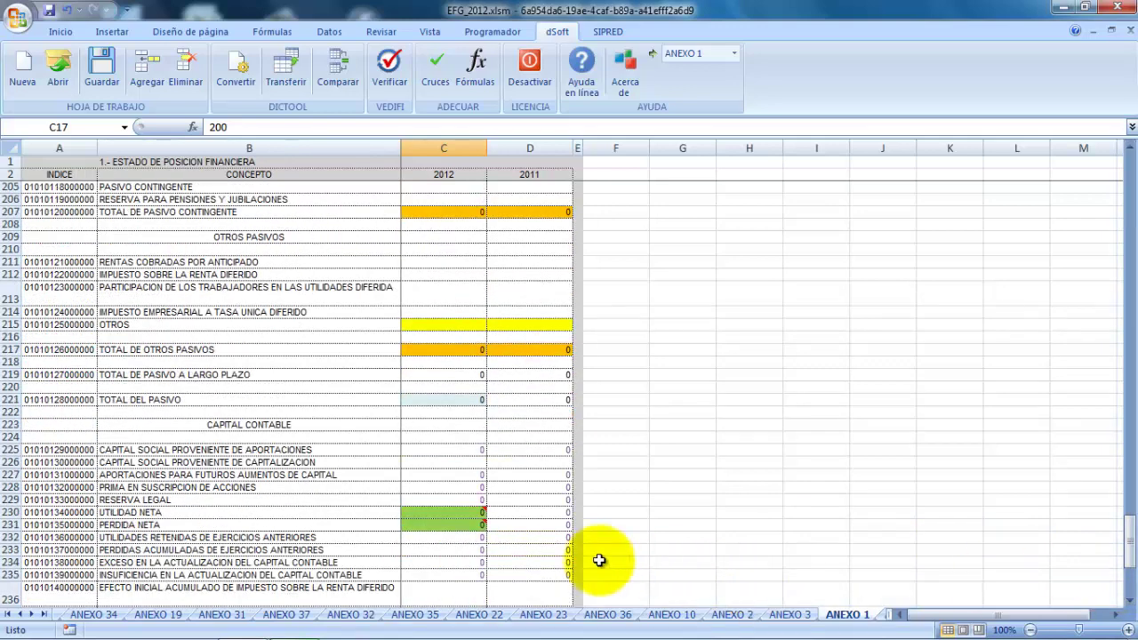
mouse_move(475, 518)
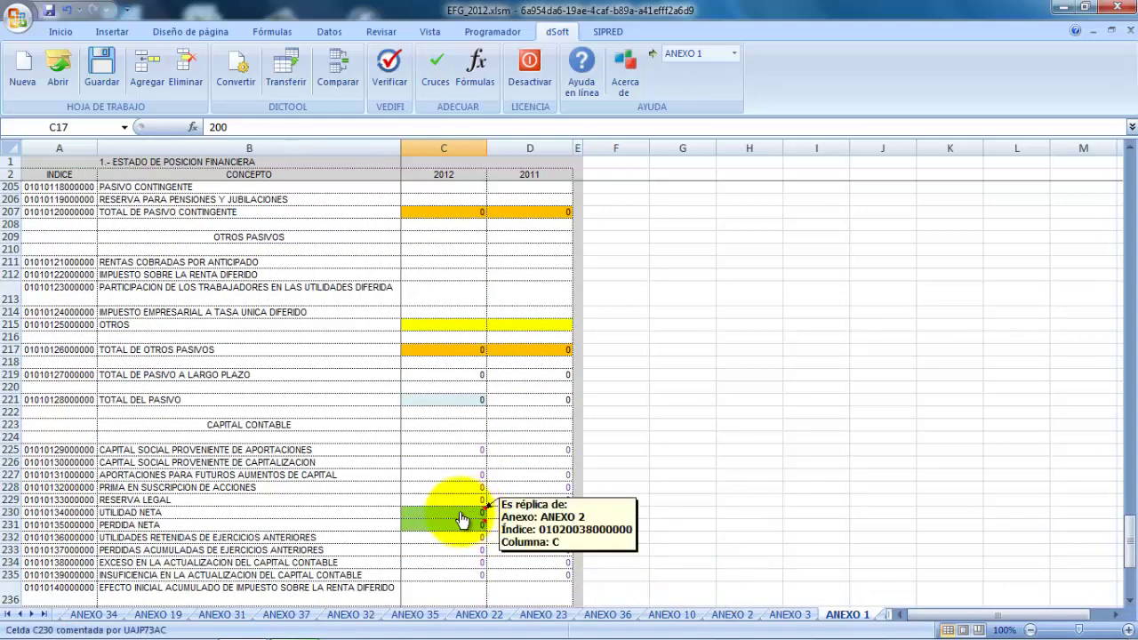
double_click(461, 519)
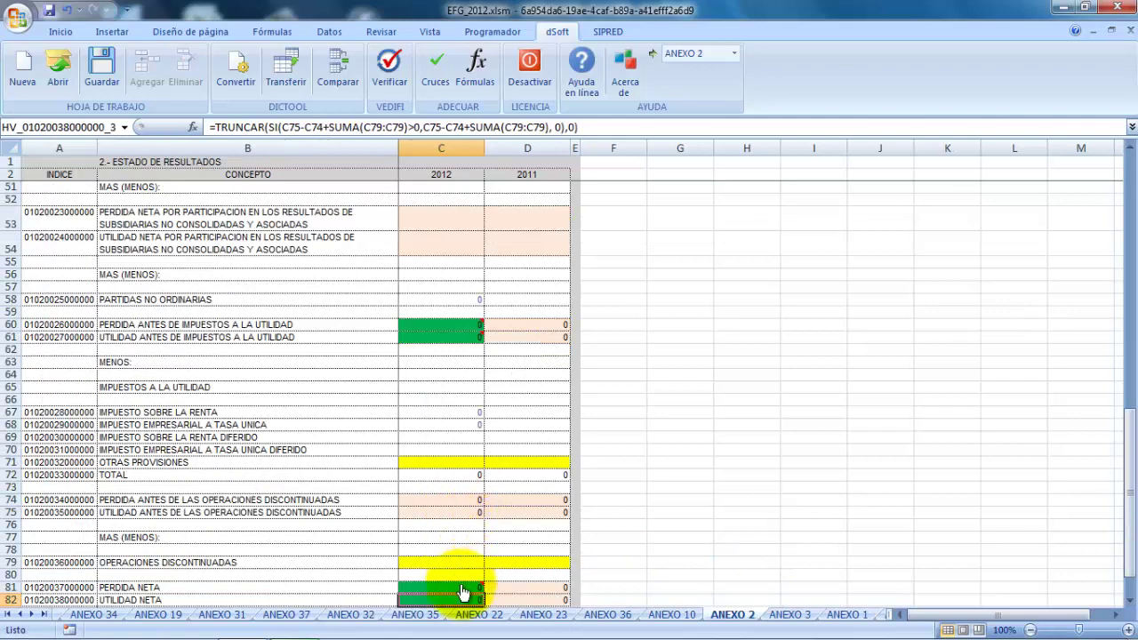
mouse_move(457, 603)
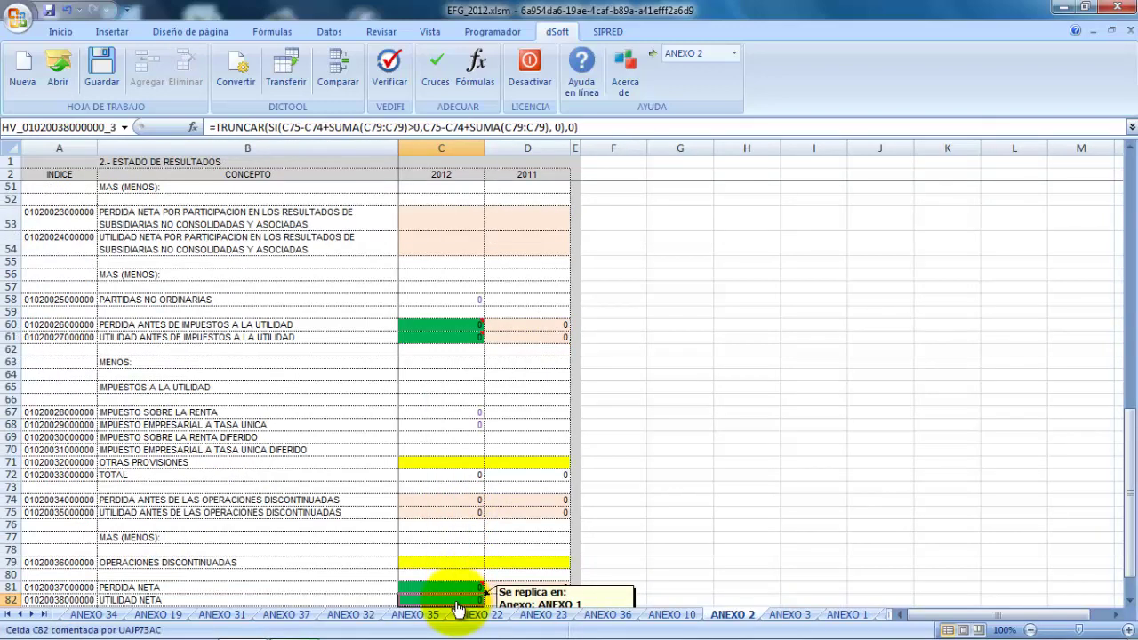
double_click(457, 601)
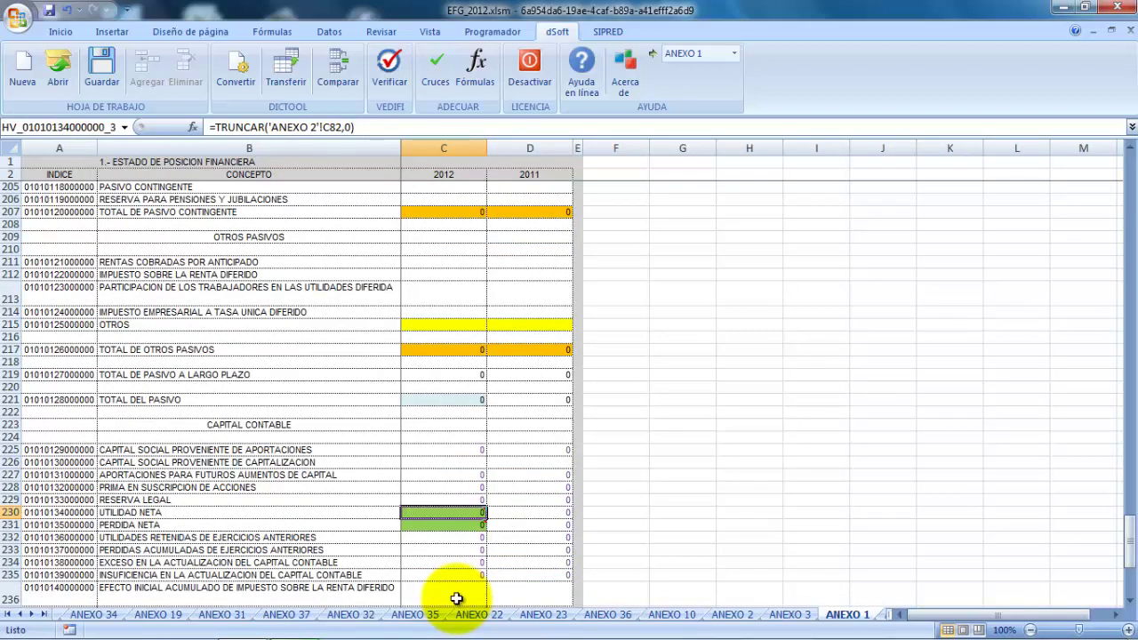
Step: On the Generales sheet, set AUTORIDAD COMPETENTE to 2 - ADMINISTRACION LOCAL DE AUDITORIA FISCAL
left_click(735, 53)
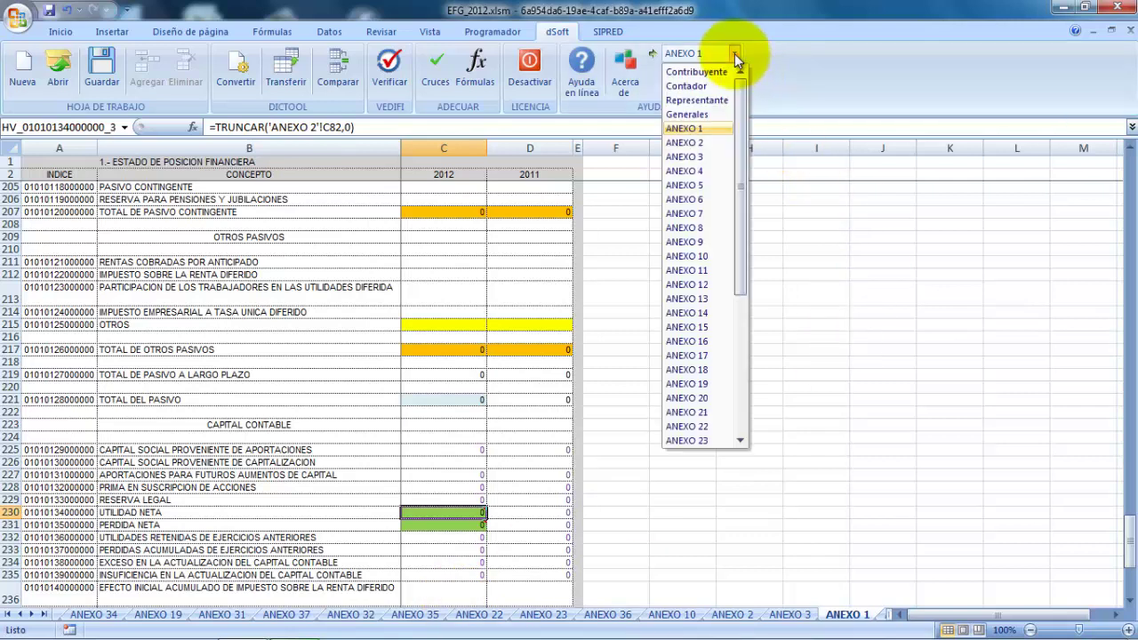
left_click(705, 113)
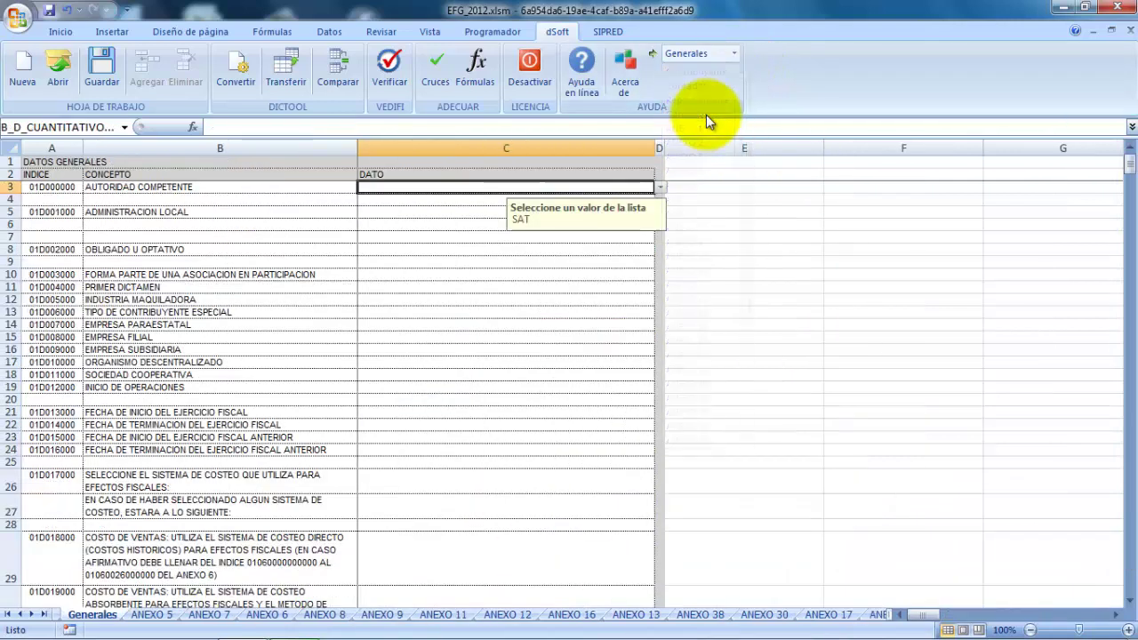
left_click(664, 189)
left_click(522, 218)
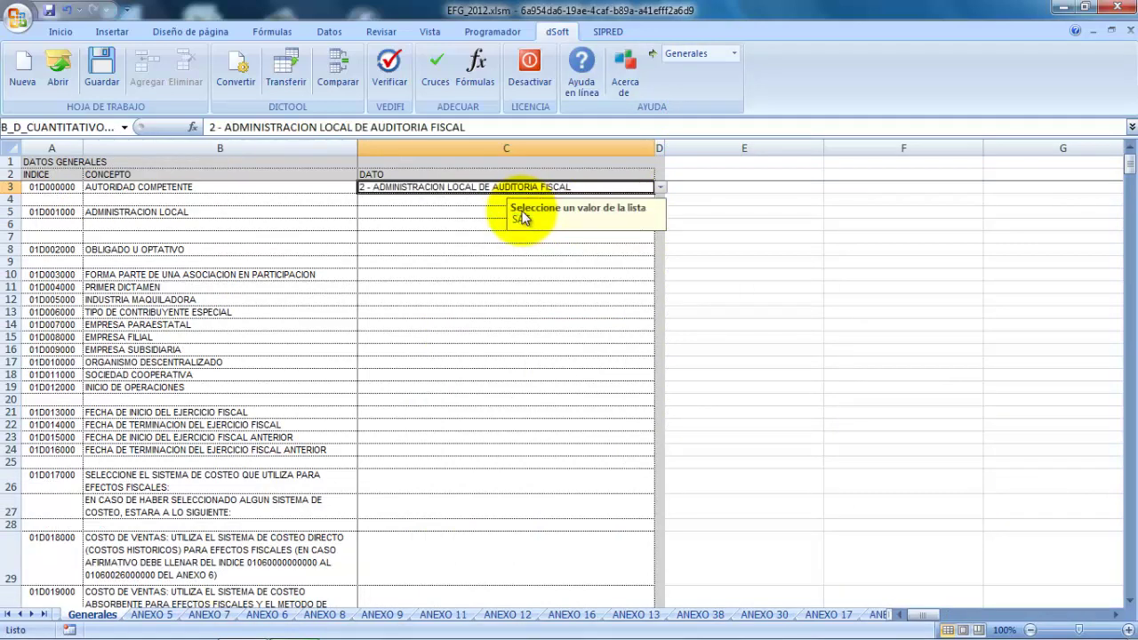
Step: Set ADMINISTRACION LOCAL in C5 to 48 - LOS MOCHIS
left_click(507, 214)
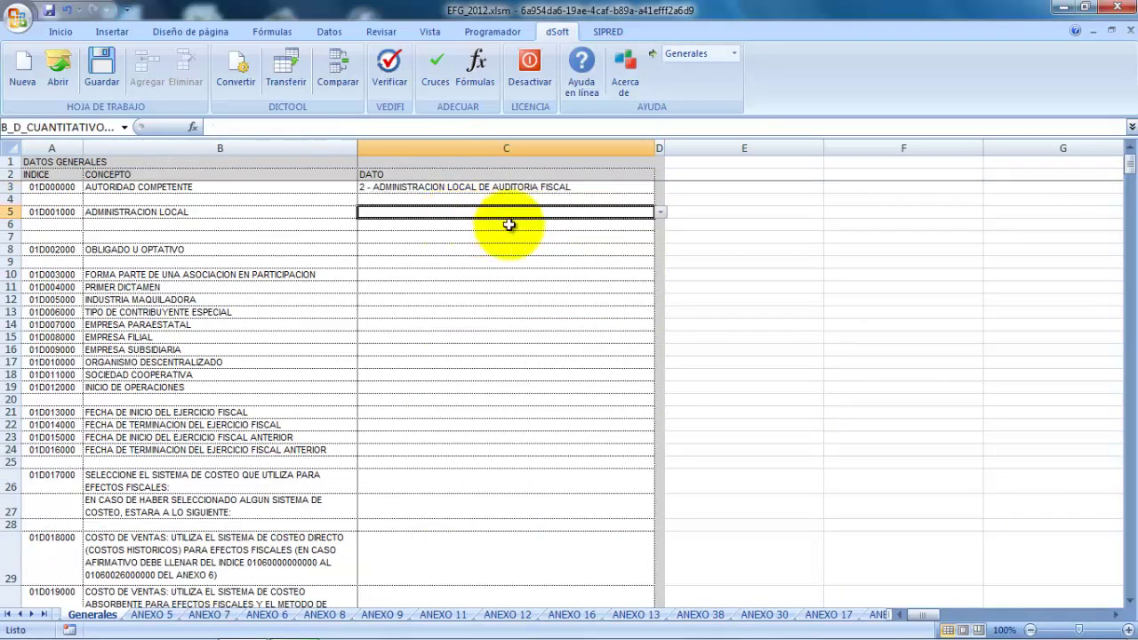
left_click(663, 218)
left_click(661, 289)
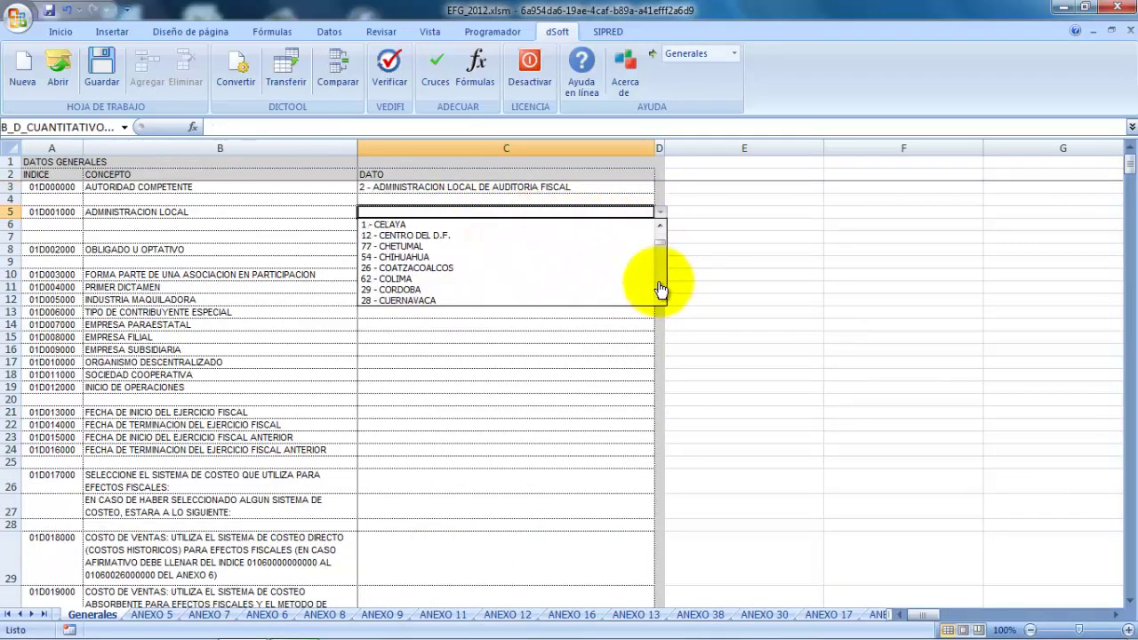
left_click(660, 289)
left_click(552, 283)
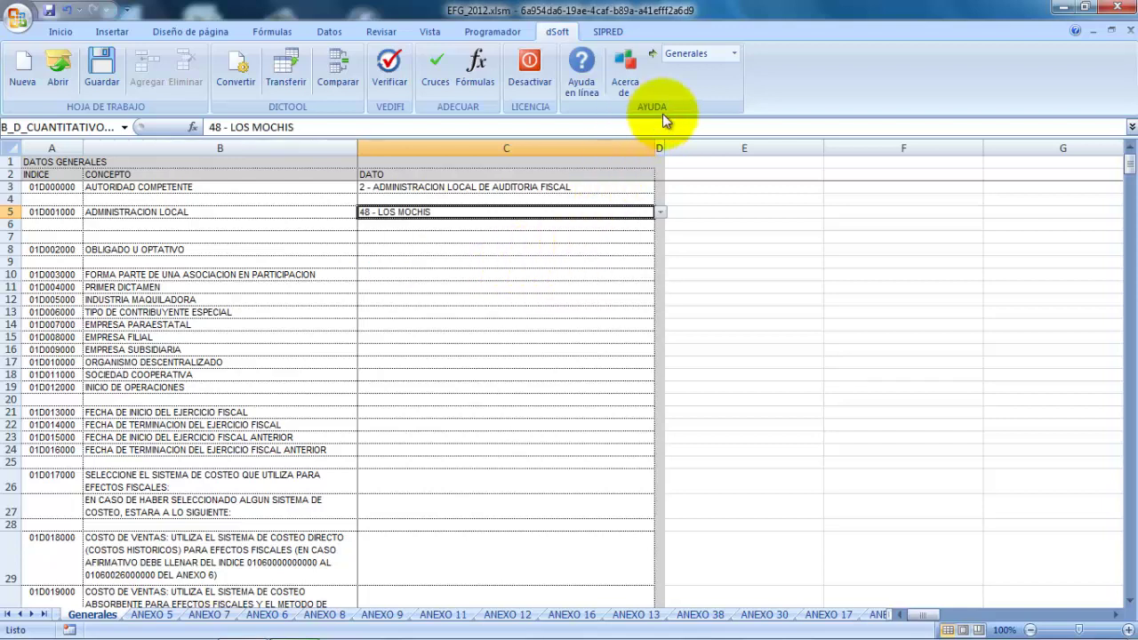
Step: In ANEXO 1, enter 2011 amounts of 3000 for EFECTIVO EN CAJA Y BANCOS and 40000 for VALORES DE INMEDIATA REALIZACION
left_click(734, 54)
left_click(699, 129)
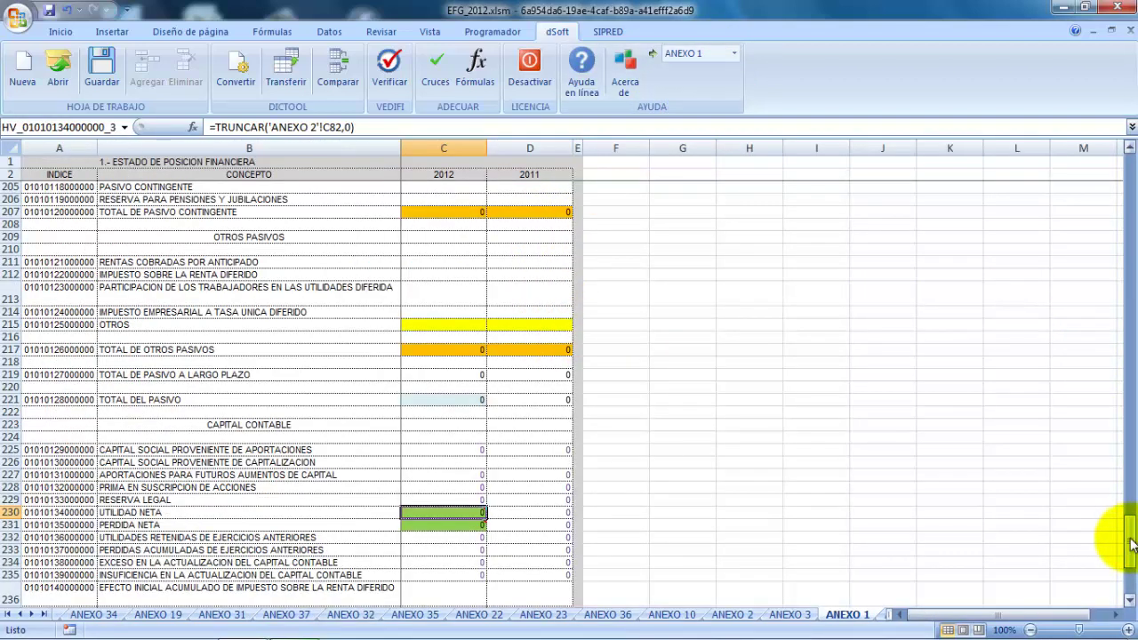
left_click_drag(1132, 544, 1125, 157)
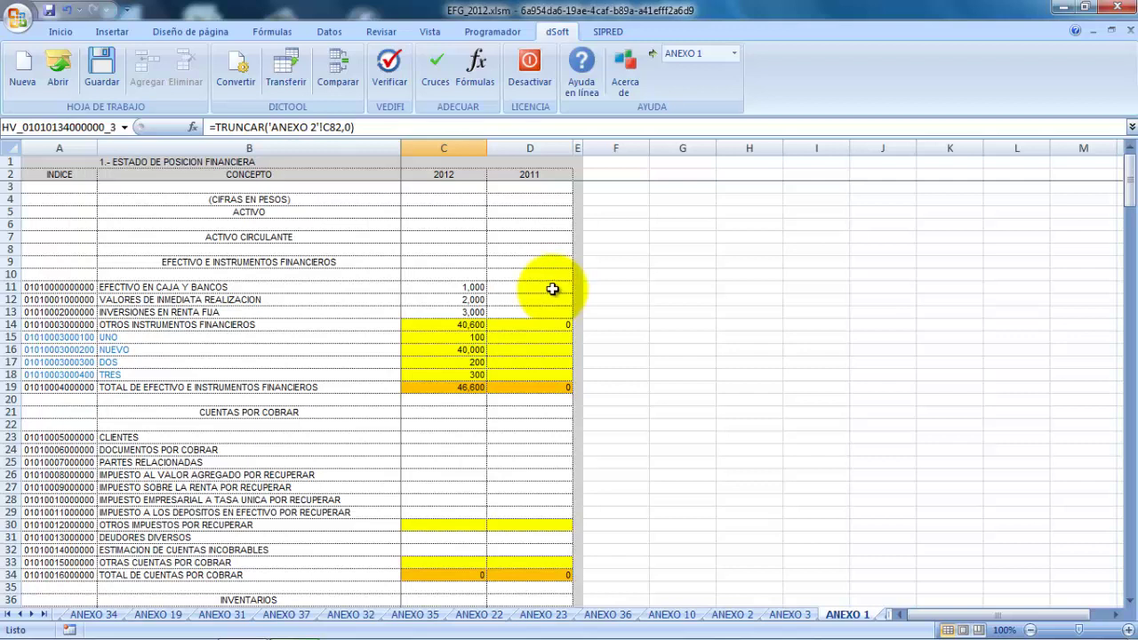
left_click(552, 290)
type("3,000")
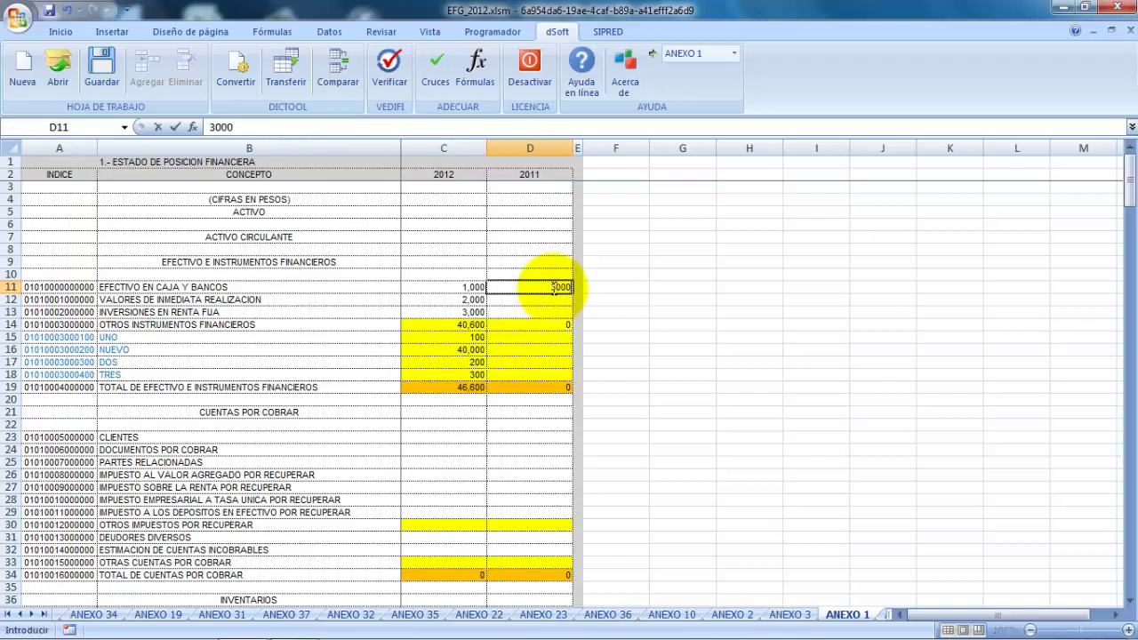
key("Return")
type("40000")
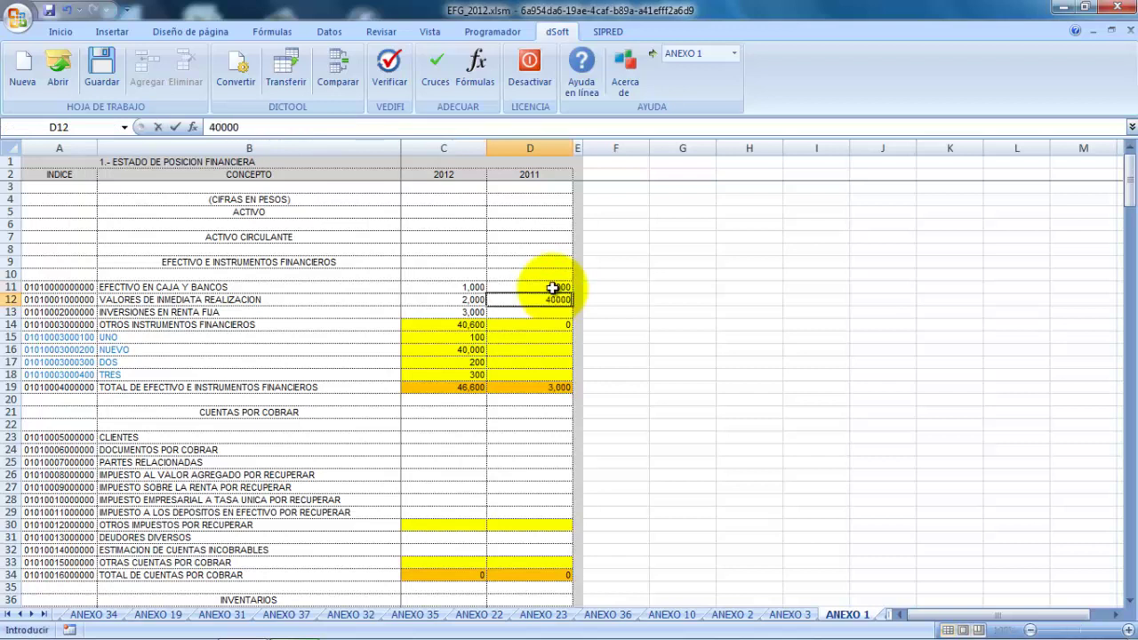
key("Return")
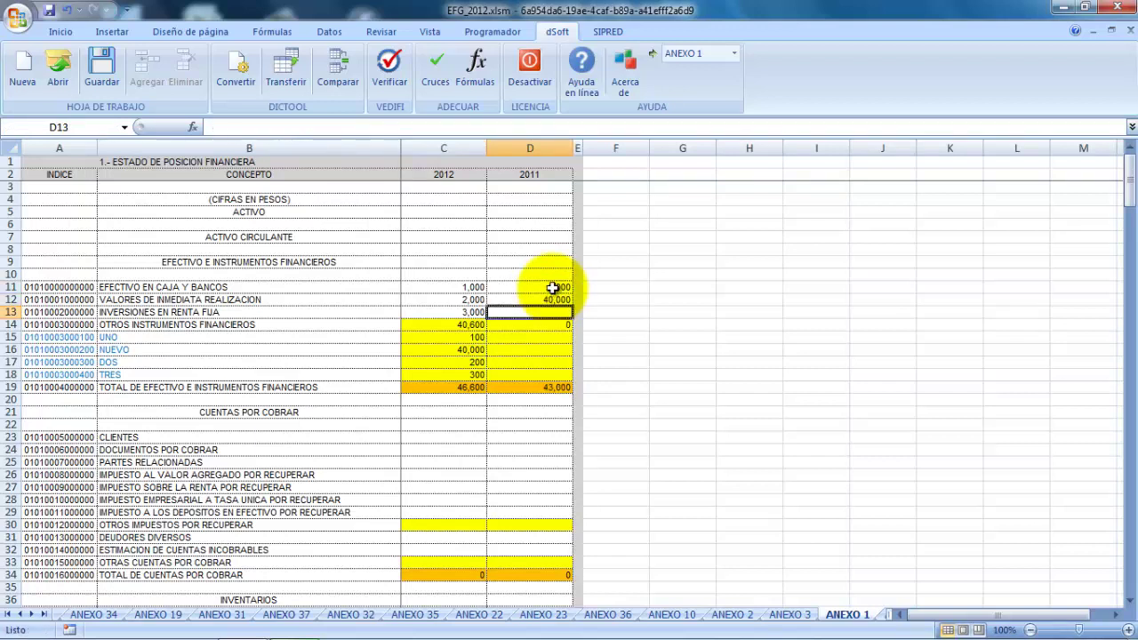
Step: In ANEXO 5, enter operating national sales of produced inventories as 1000 for 2012 in C6 and 2000 for 2011 in E6
left_click(734, 53)
left_click(702, 185)
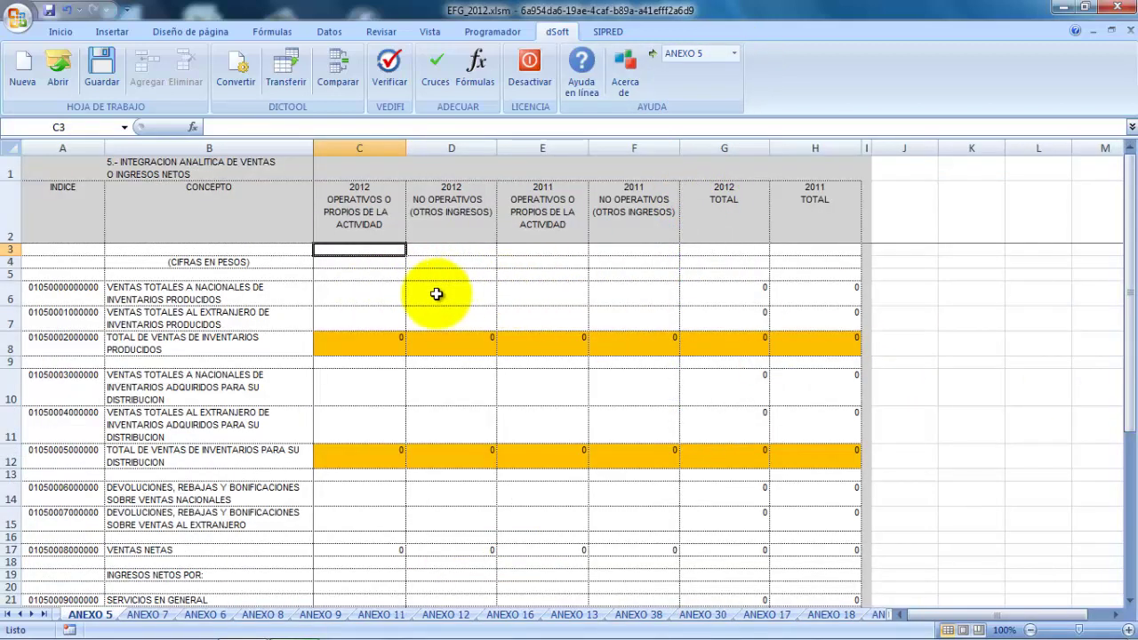
left_click(384, 291)
type("1000")
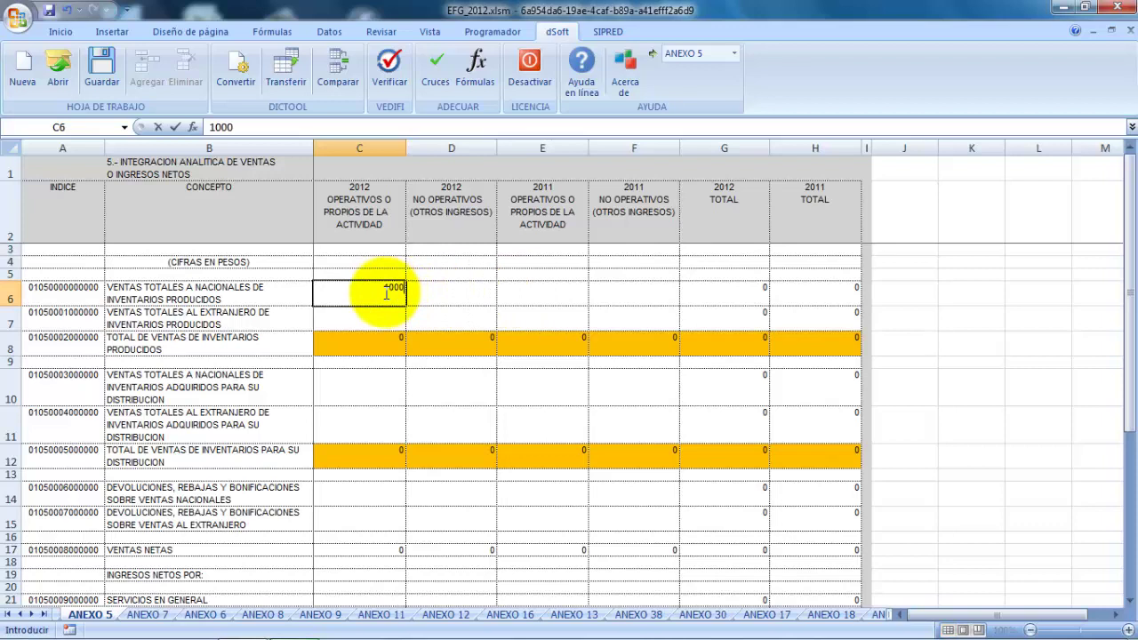
key("Return")
left_click(385, 291)
key("Right")
key("Right")
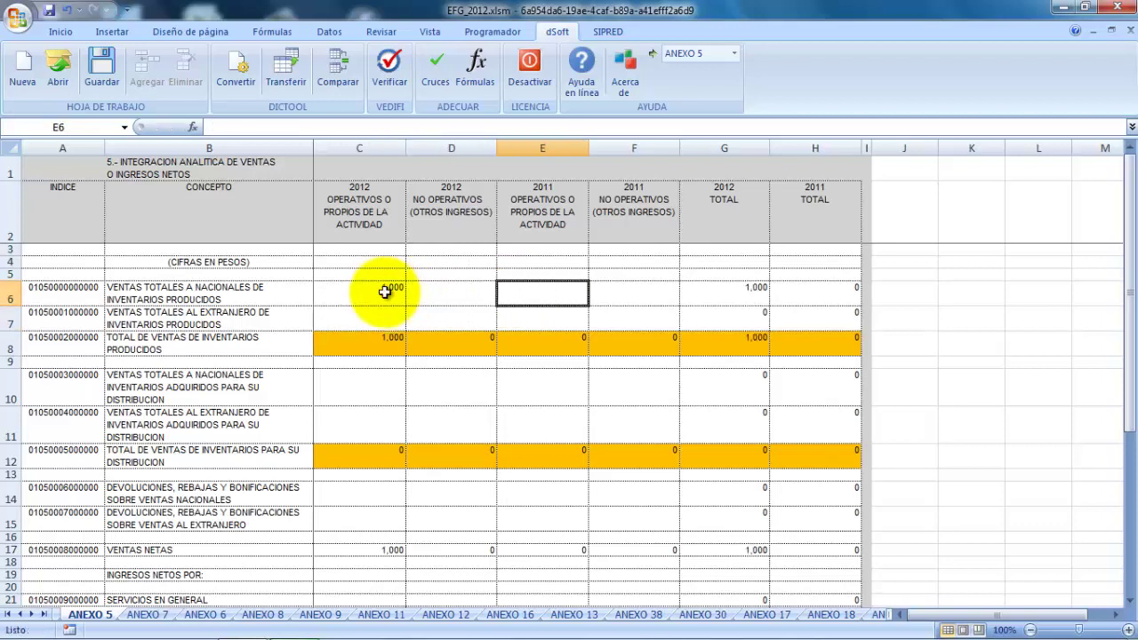
type("2000")
key("Return")
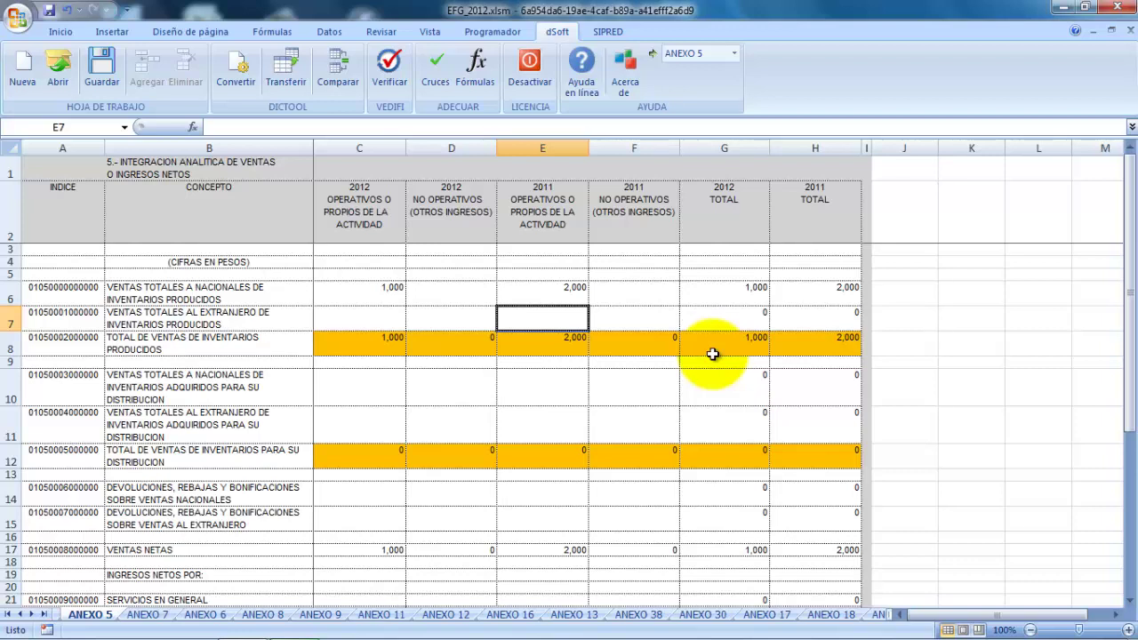
Step: Return to ANEXO 1 and examine the 2012 cells linked to other annexes under CONTRIBUCIONES POR PAGAR
left_click(734, 54)
left_click(707, 128)
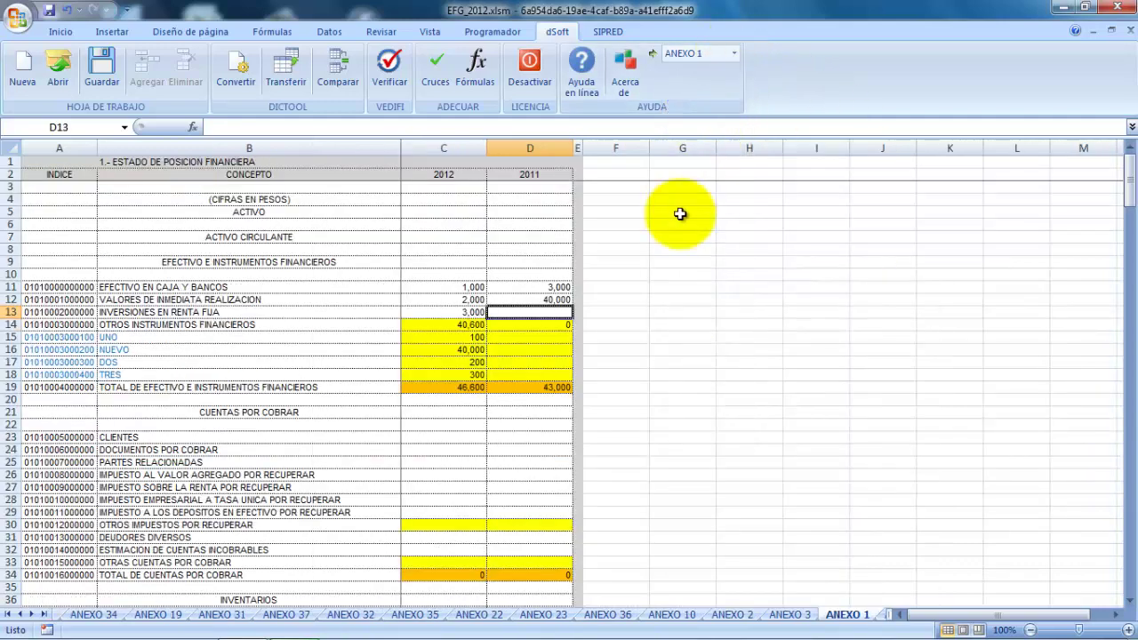
left_click(1127, 583)
left_click(1127, 583)
left_click(1127, 583)
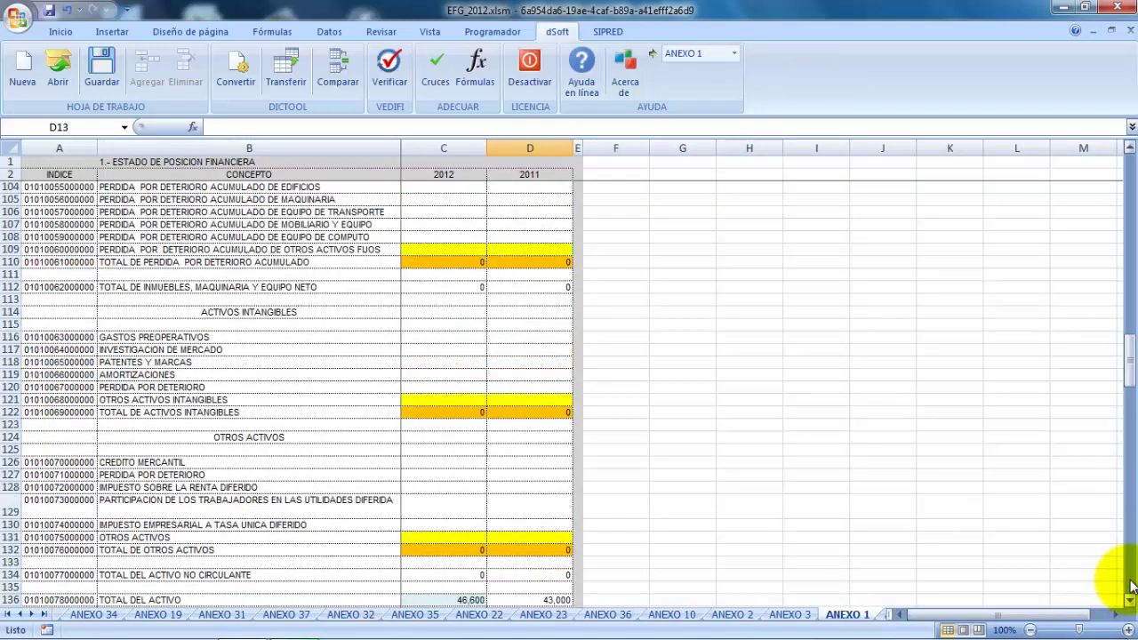
left_click(1129, 584)
left_click(1129, 600)
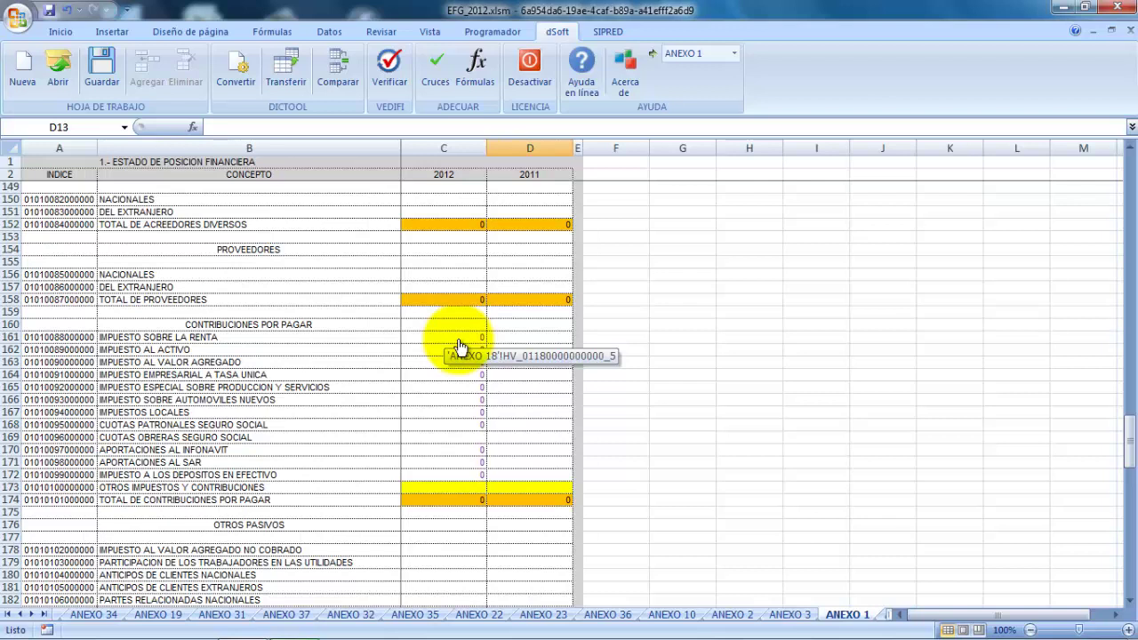
left_click(734, 55)
left_click(713, 128)
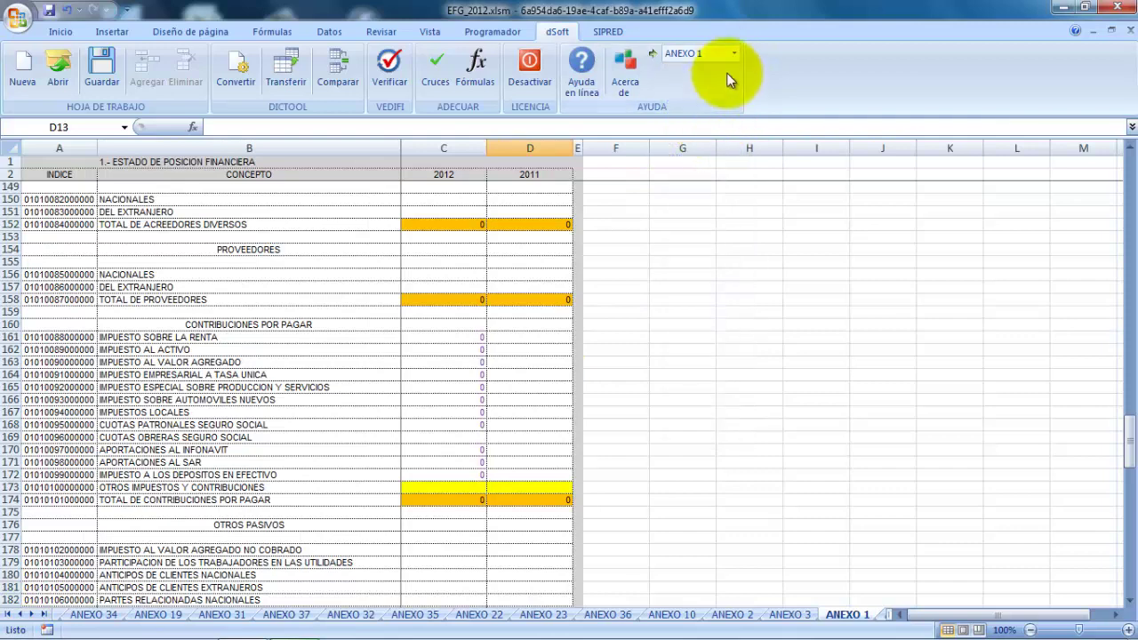
Step: Browse the workbook's sheets by their tabs, viewing ANEXO 34, ANEXO 5, ANEXO 7 and ANEXO 6
left_click(92, 614)
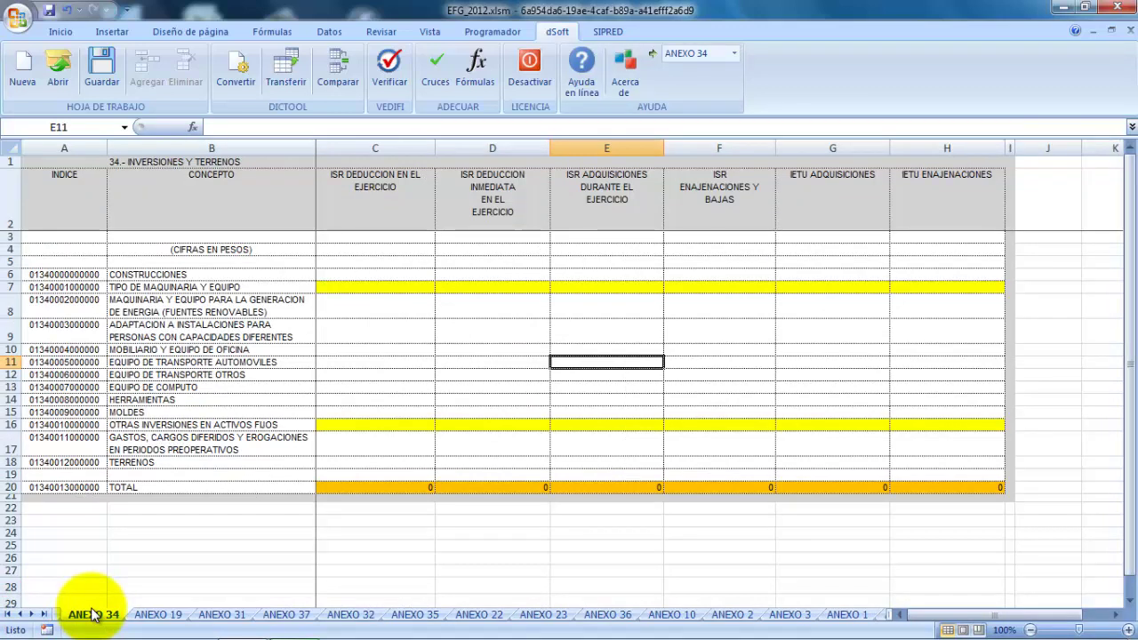
left_click(7, 614)
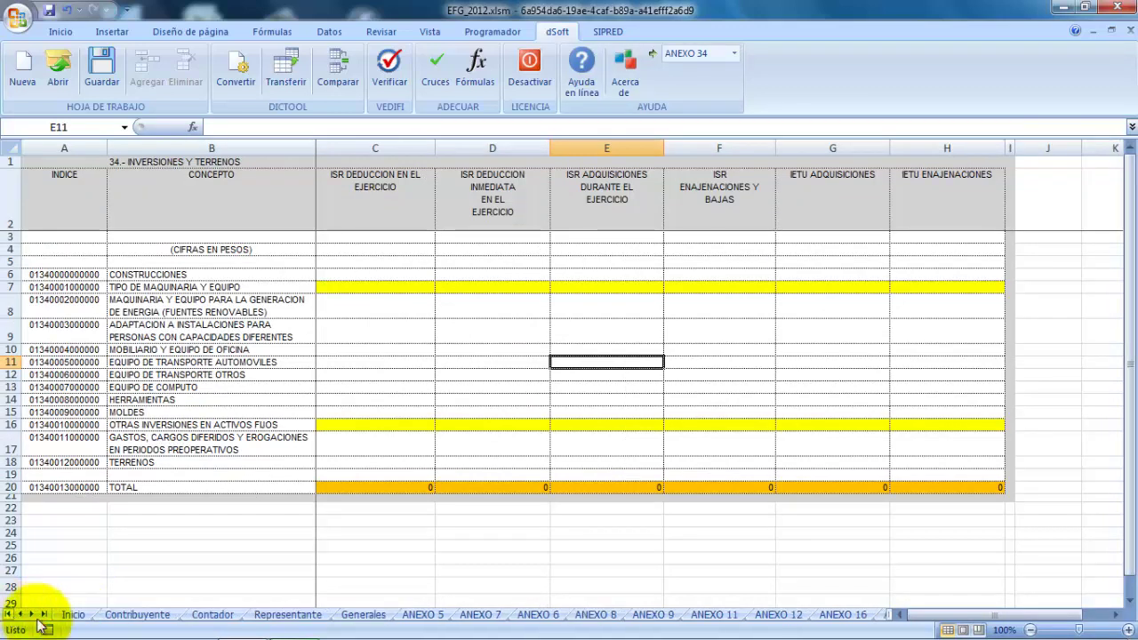
left_click(441, 617)
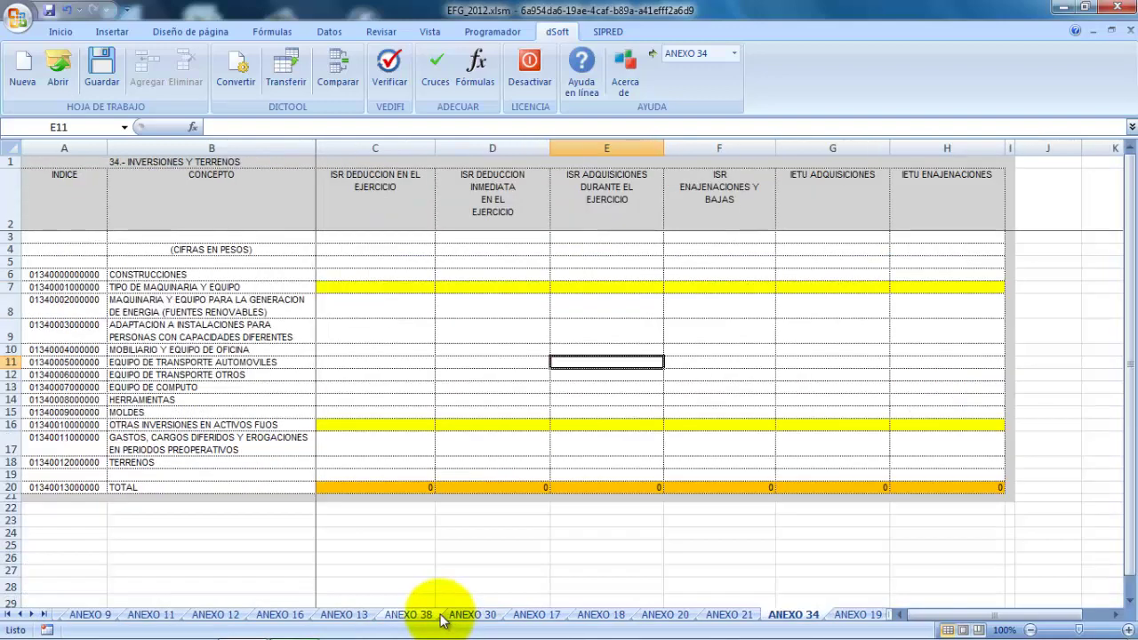
left_click(7, 615)
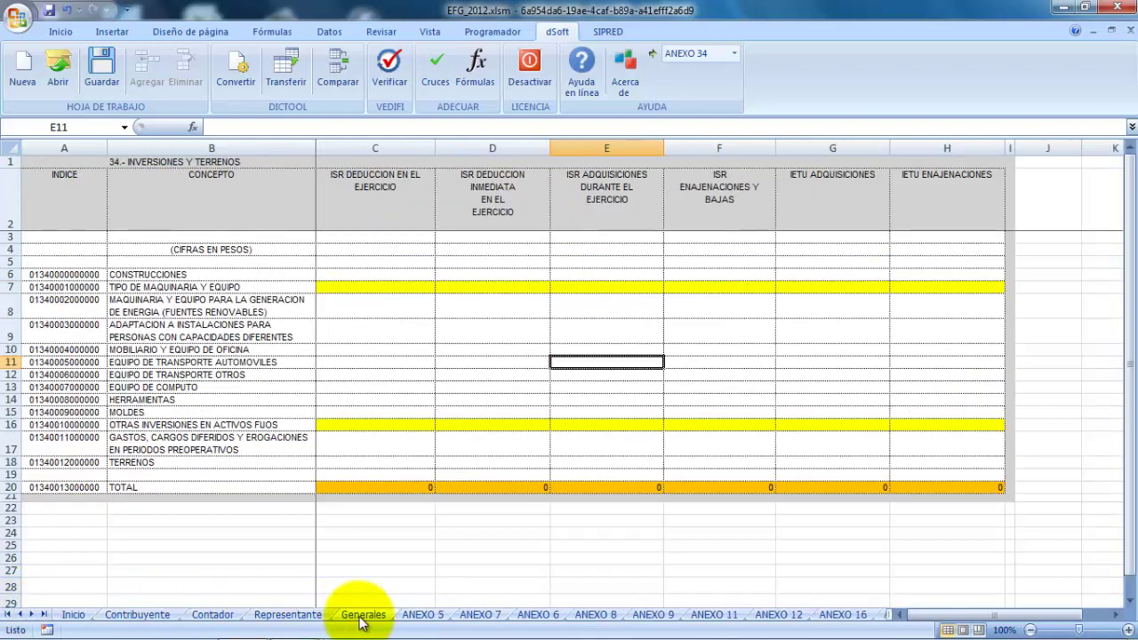
left_click(422, 615)
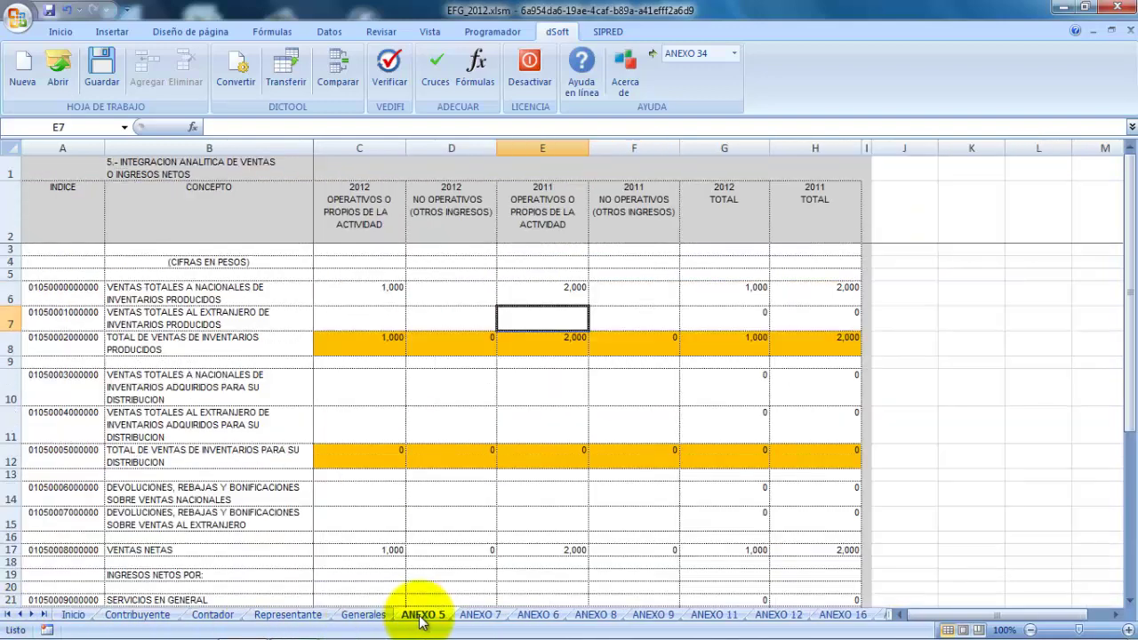
left_click(480, 615)
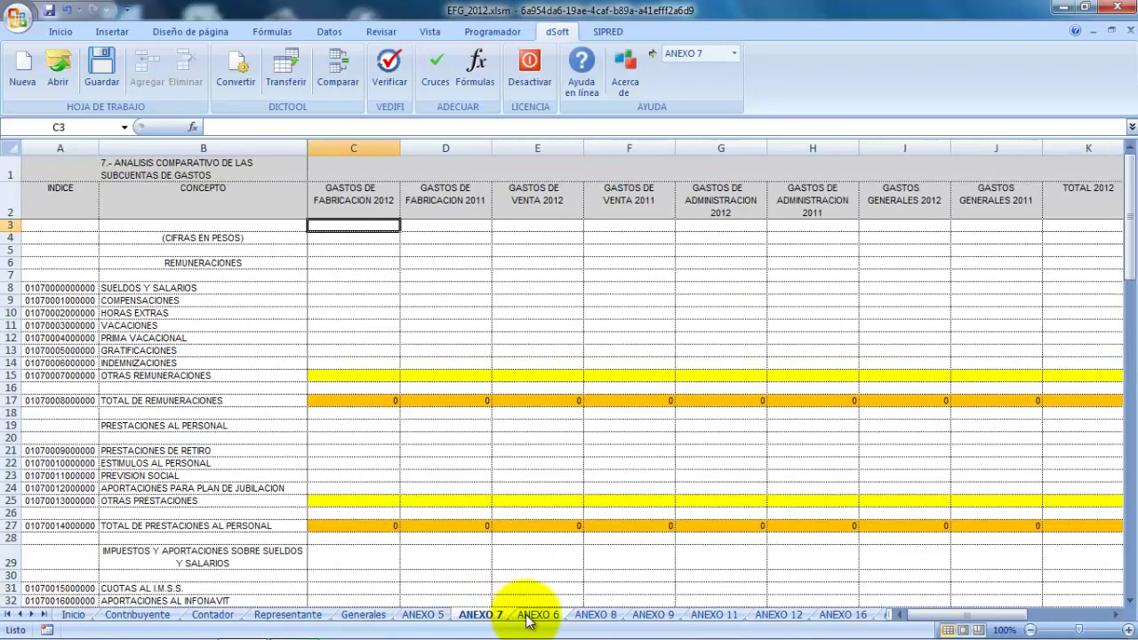
left_click(528, 616)
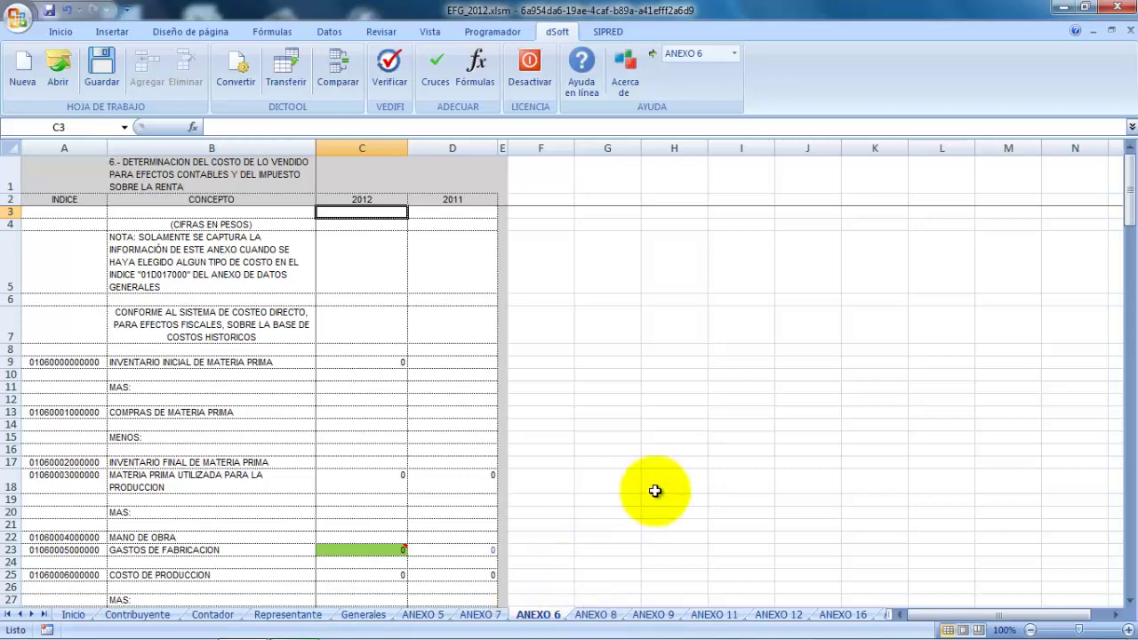
left_click(1131, 220)
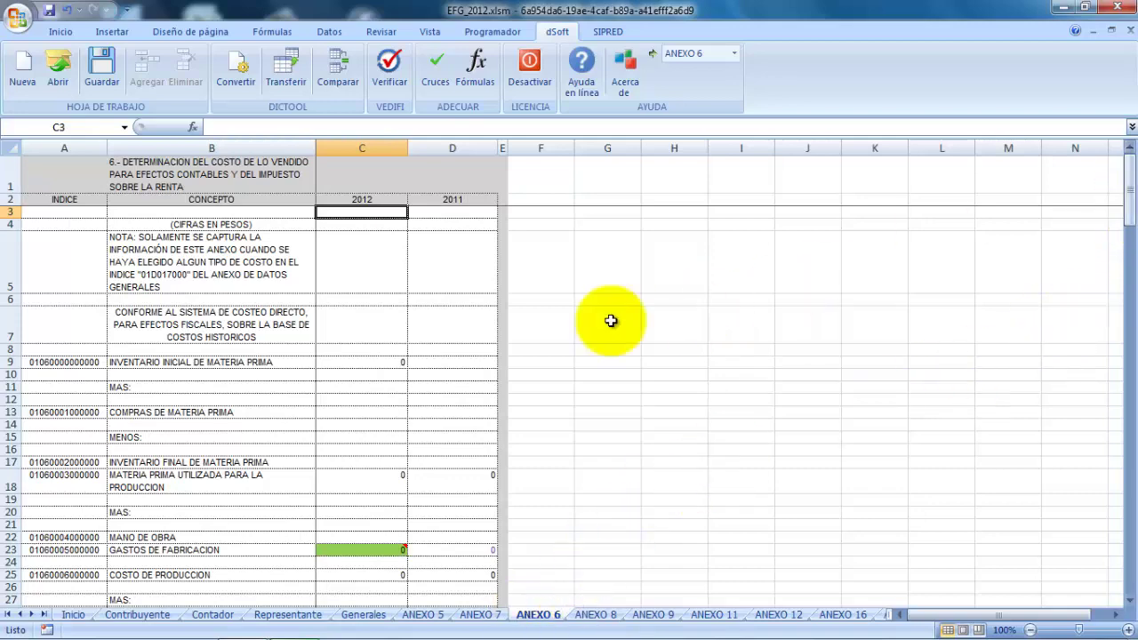
Step: Return to ANEXO 1 and look through the ESTADO DE POSICION FINANCIERA rows, ending at the start of the sheet
left_click(734, 53)
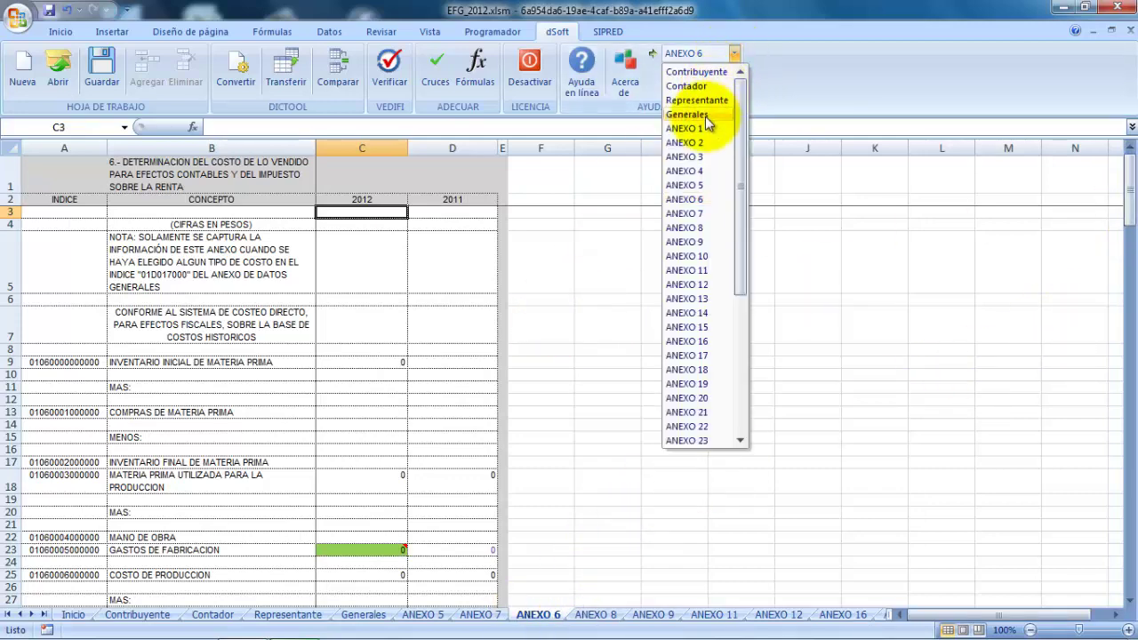
left_click(705, 129)
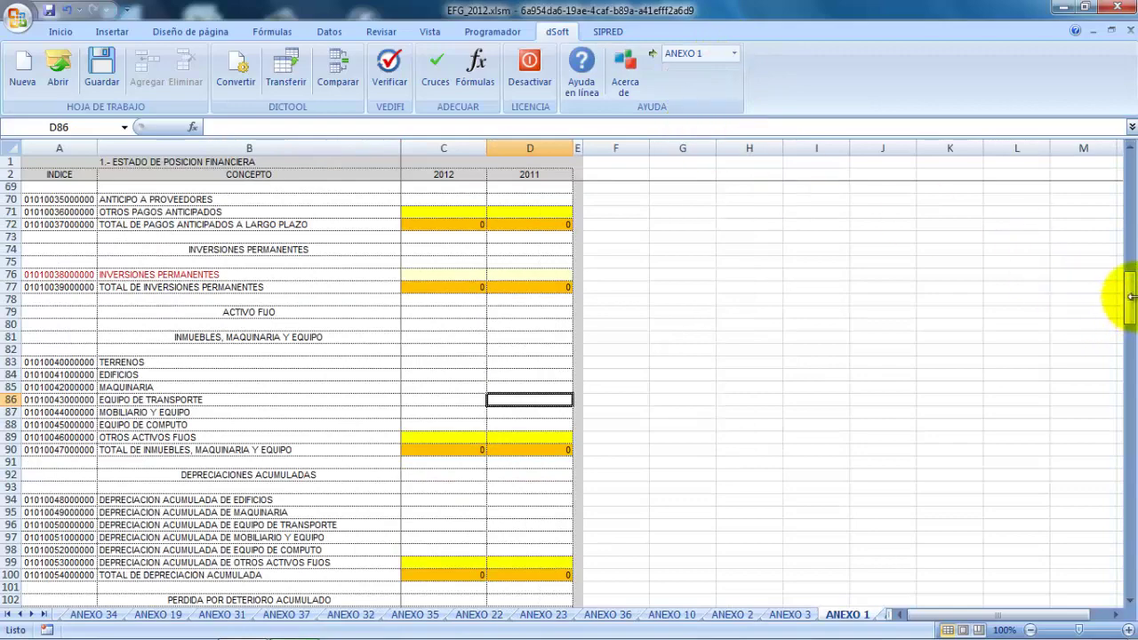
left_click_drag(1131, 300, 1128, 177)
left_click(1132, 582)
left_click(1132, 582)
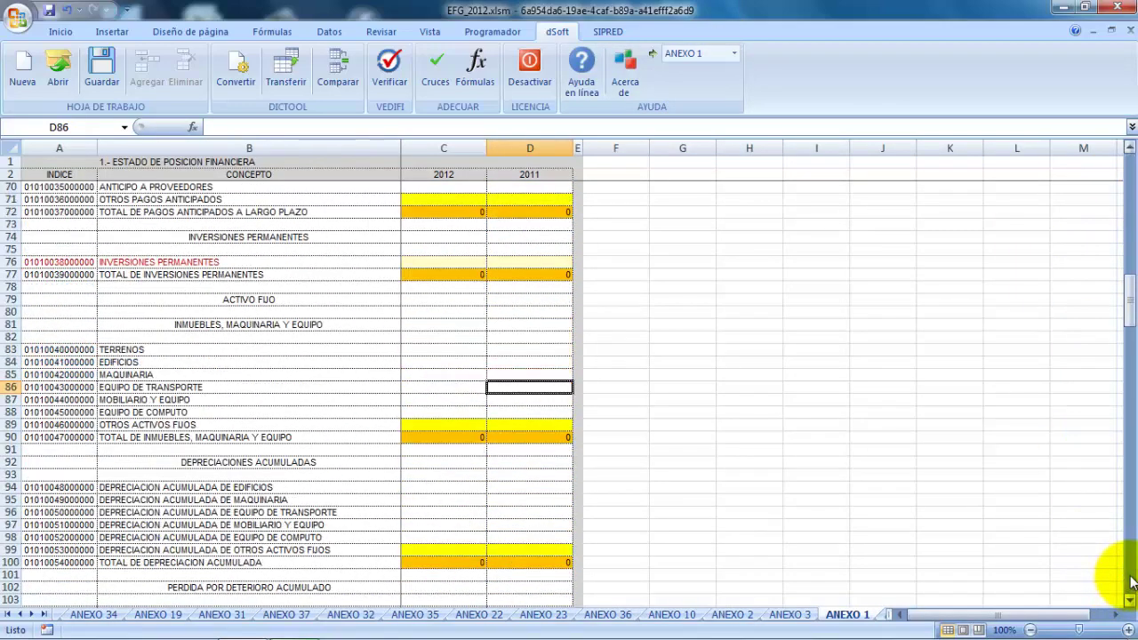
left_click(1132, 582)
left_click_drag(1130, 364, 1129, 164)
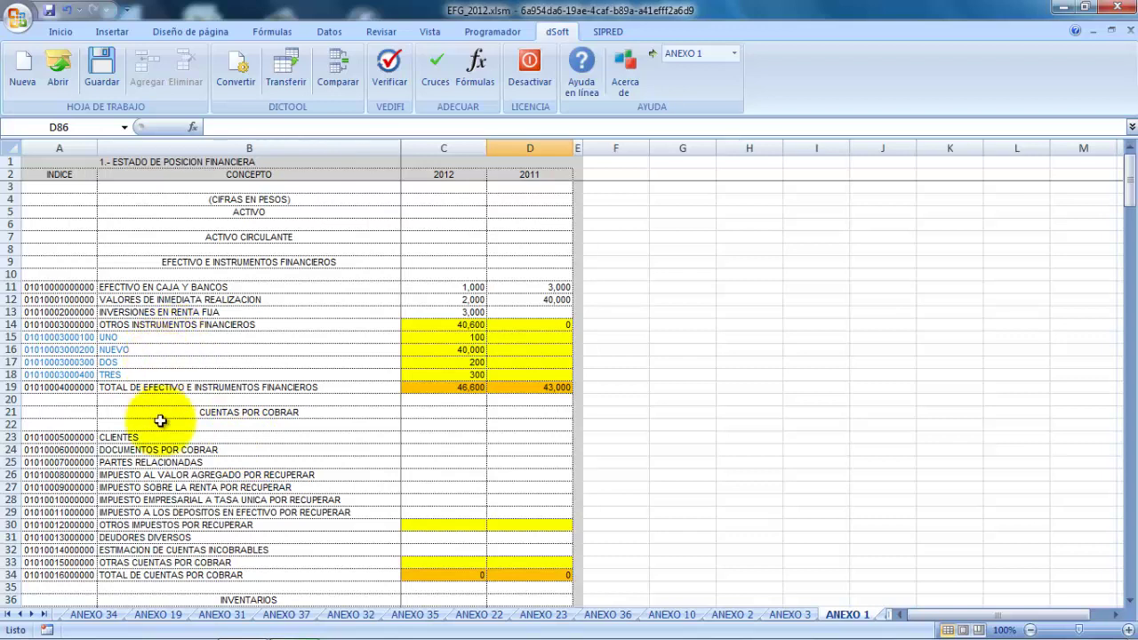
Step: Insert one custom index under OTROS IMPUESTOS POR RECUPERAR in ANEXO 1 and name it NUEVO DOS
left_click(209, 529)
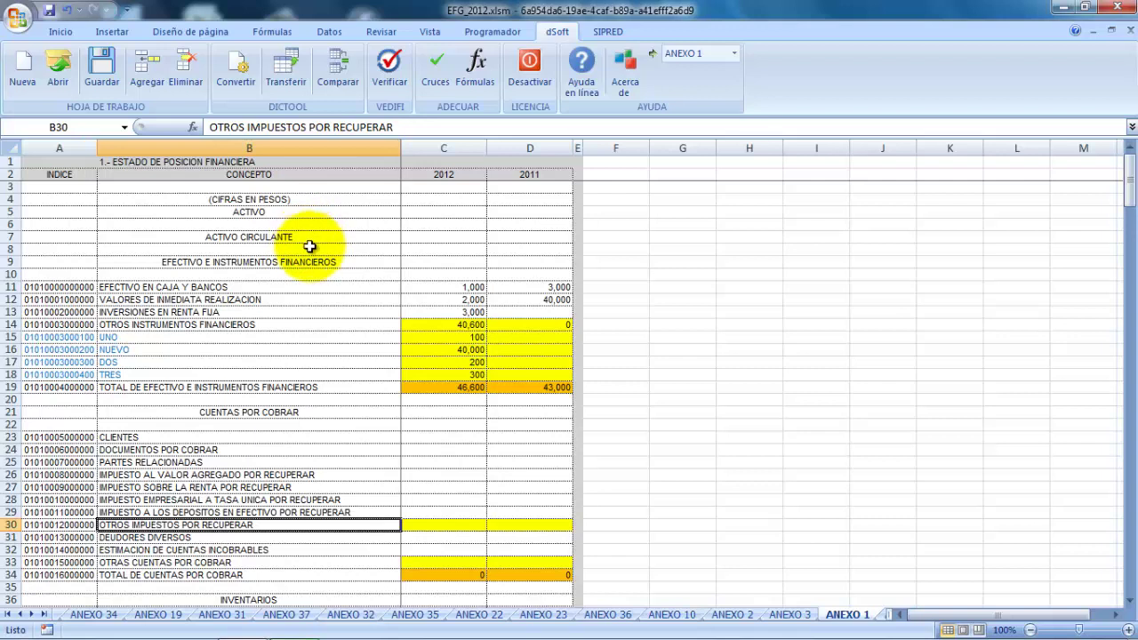
left_click(150, 80)
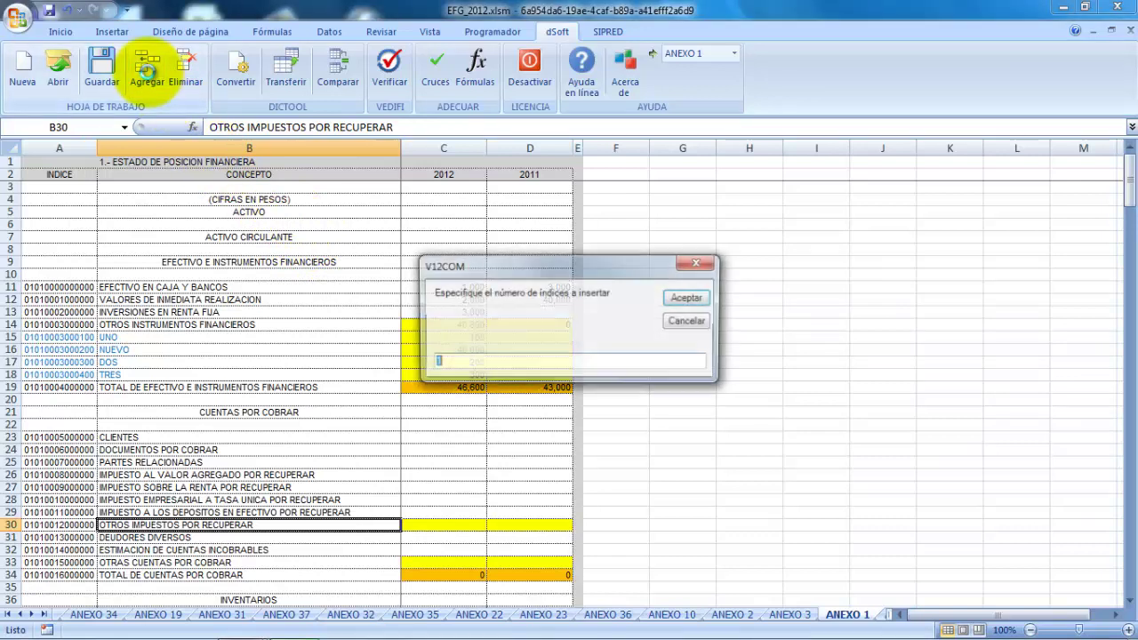
left_click(688, 297)
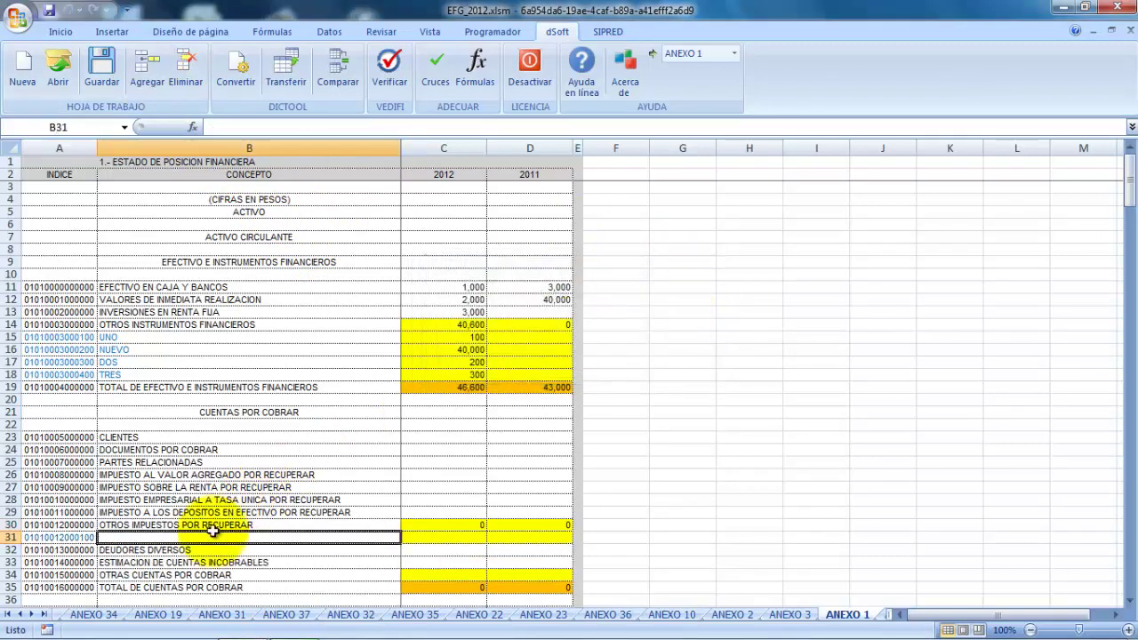
type("NUEVO DOS")
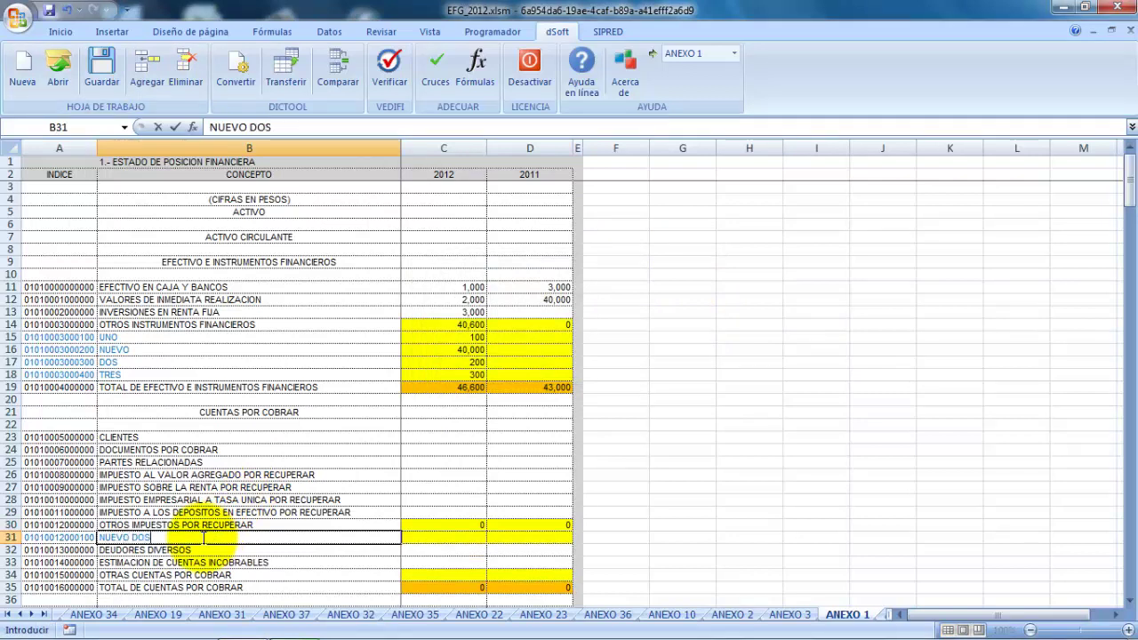
key("Return")
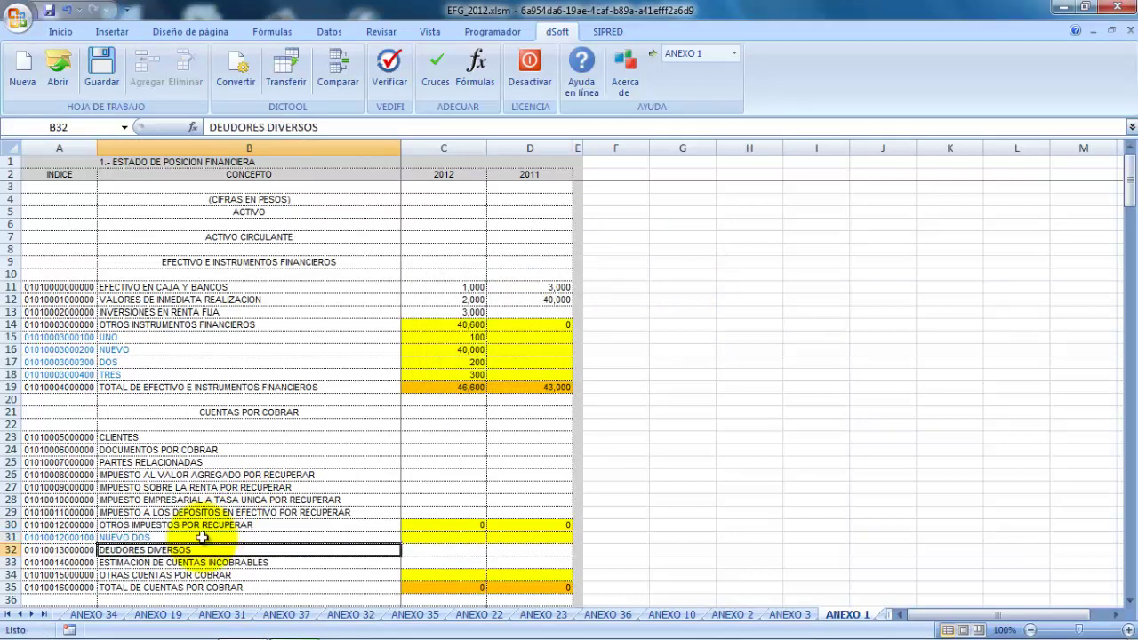
Step: Enter 300 as the 2012 amount of NUEVO DOS and inspect the sum formula of OTROS IMPUESTOS POR RECUPERAR
key("Up")
key("Right")
type("300")
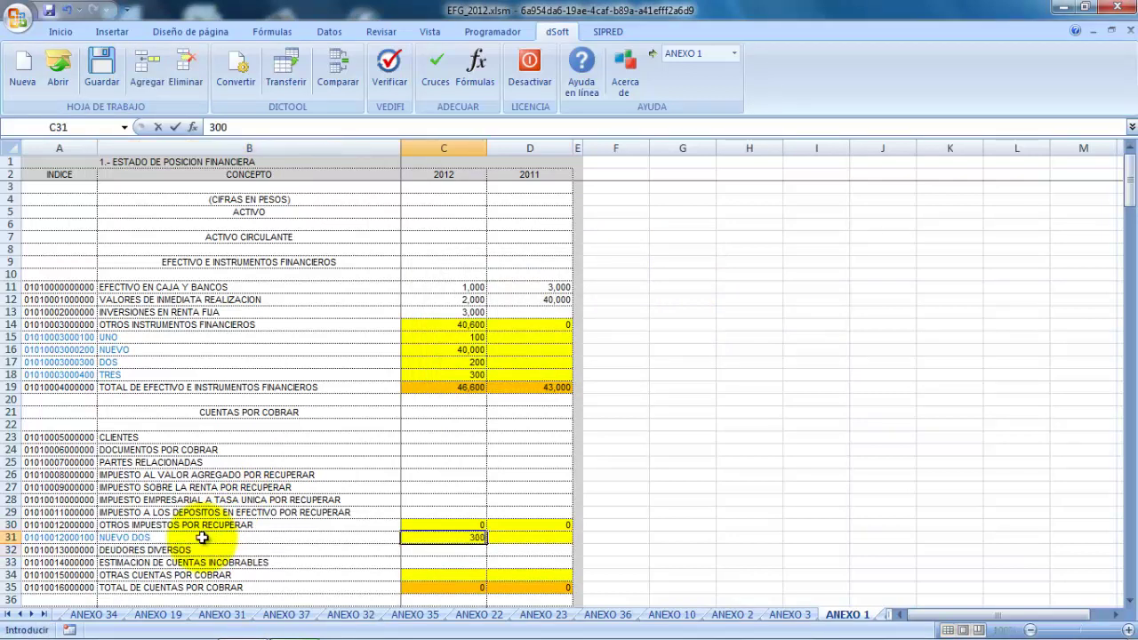
key("Return")
key("Up")
key("Up")
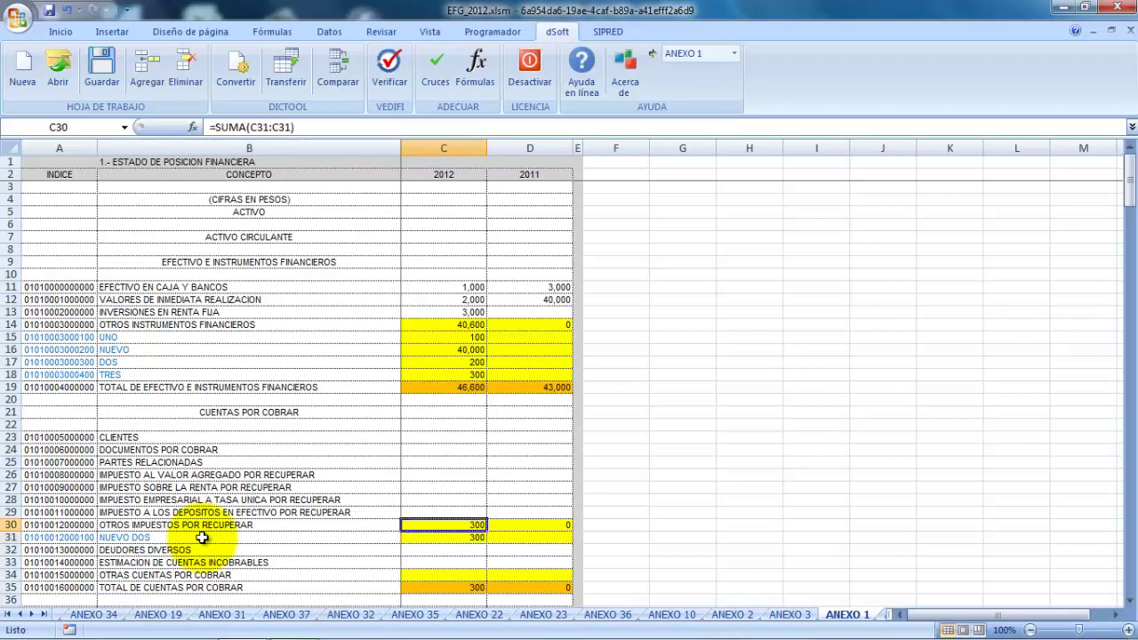
Step: Go to ANEXO 3, view its print preview and return to the sheet
left_click(734, 53)
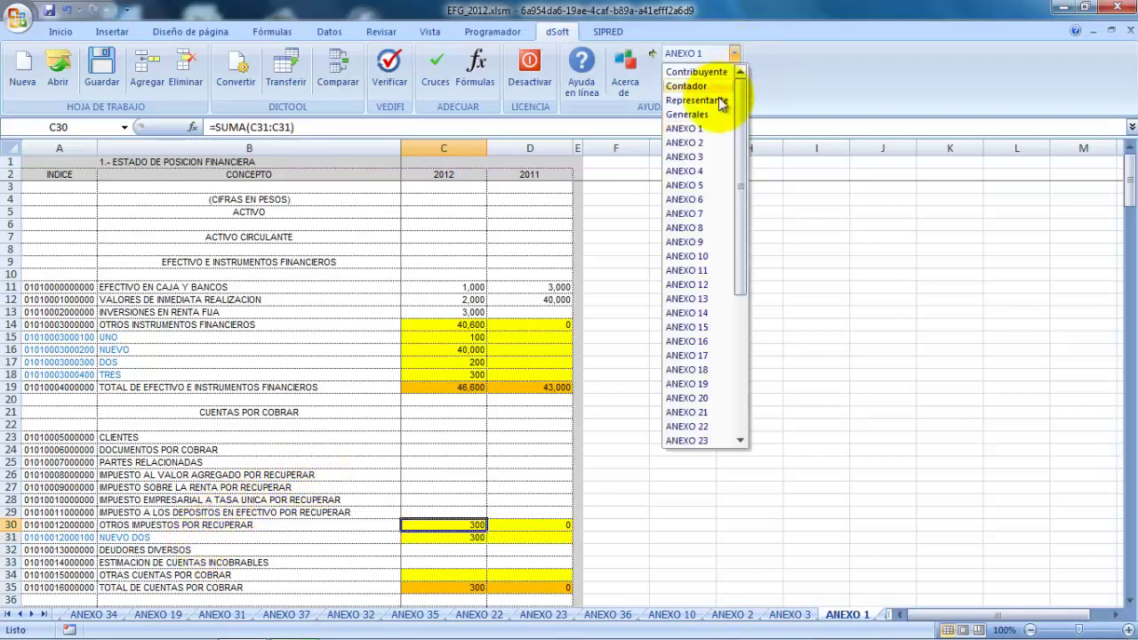
left_click(698, 151)
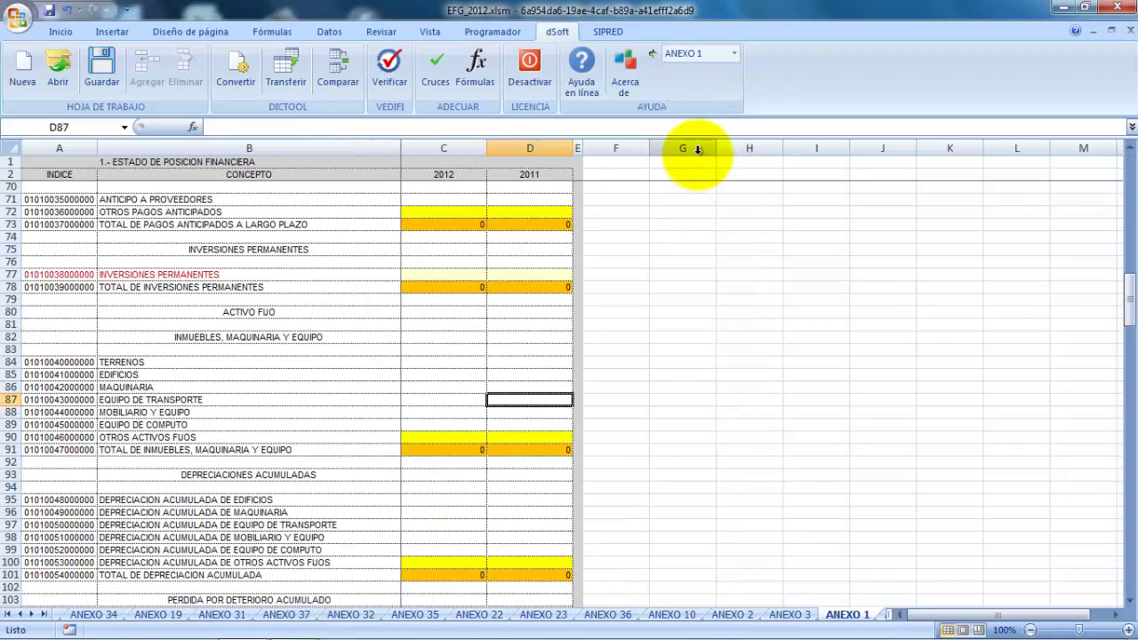
left_click_drag(1130, 298, 1127, 164)
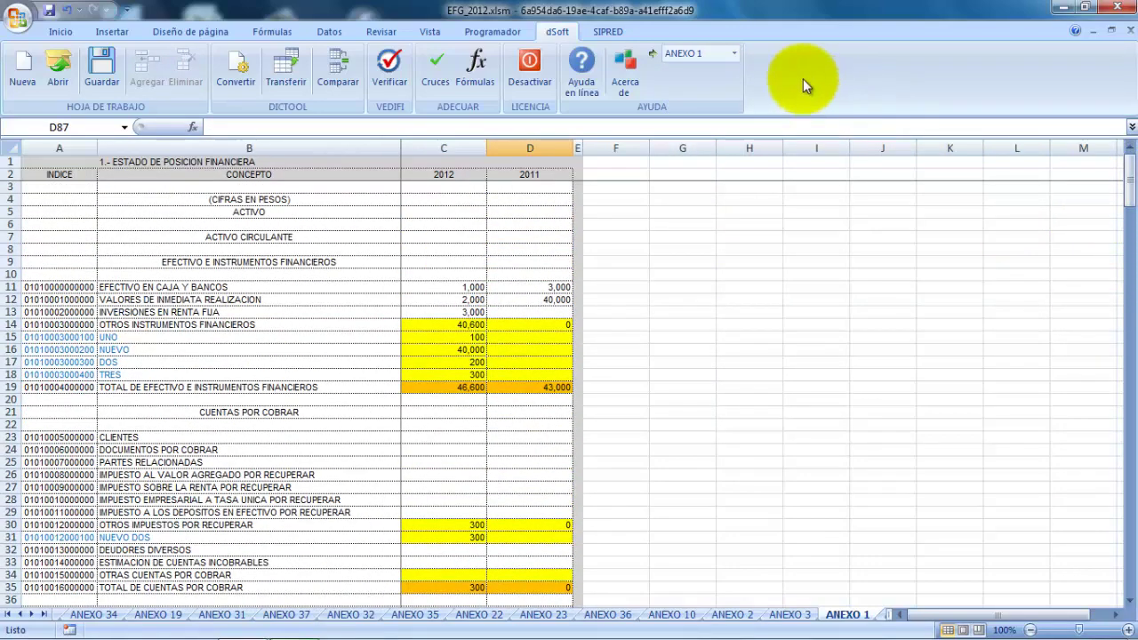
left_click(735, 53)
left_click(696, 157)
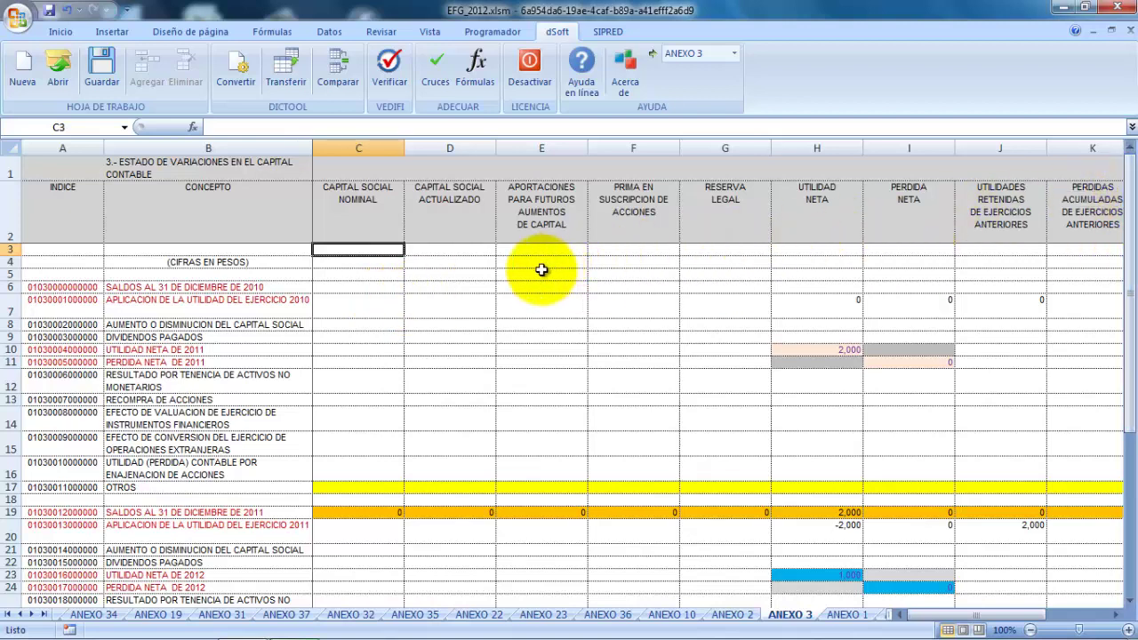
left_click(17, 20)
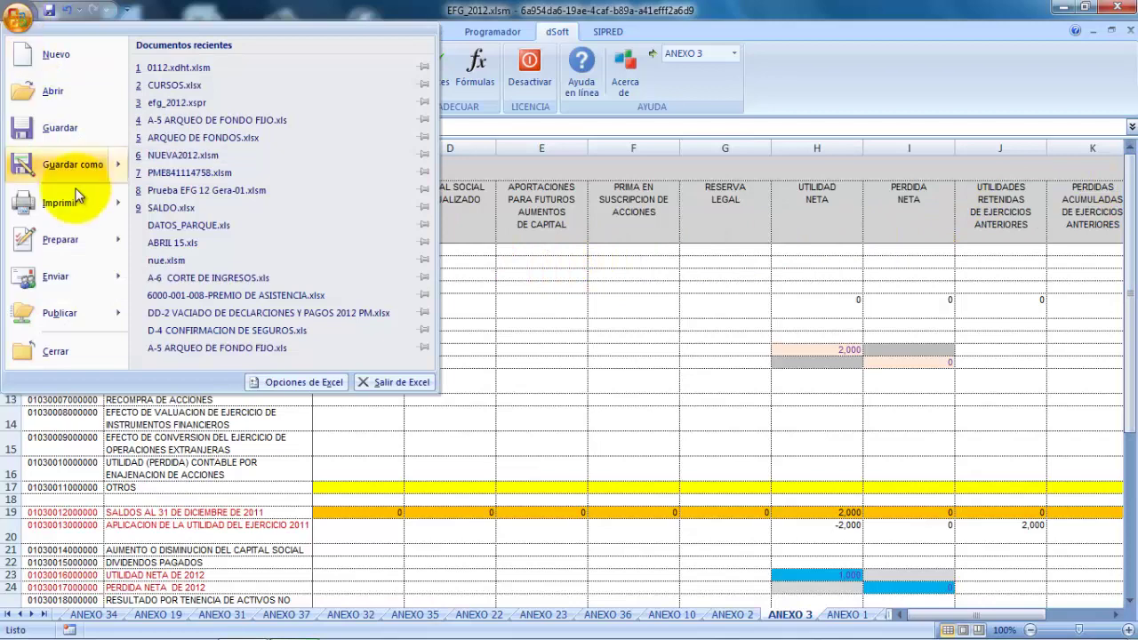
mouse_move(83, 208)
left_click(253, 163)
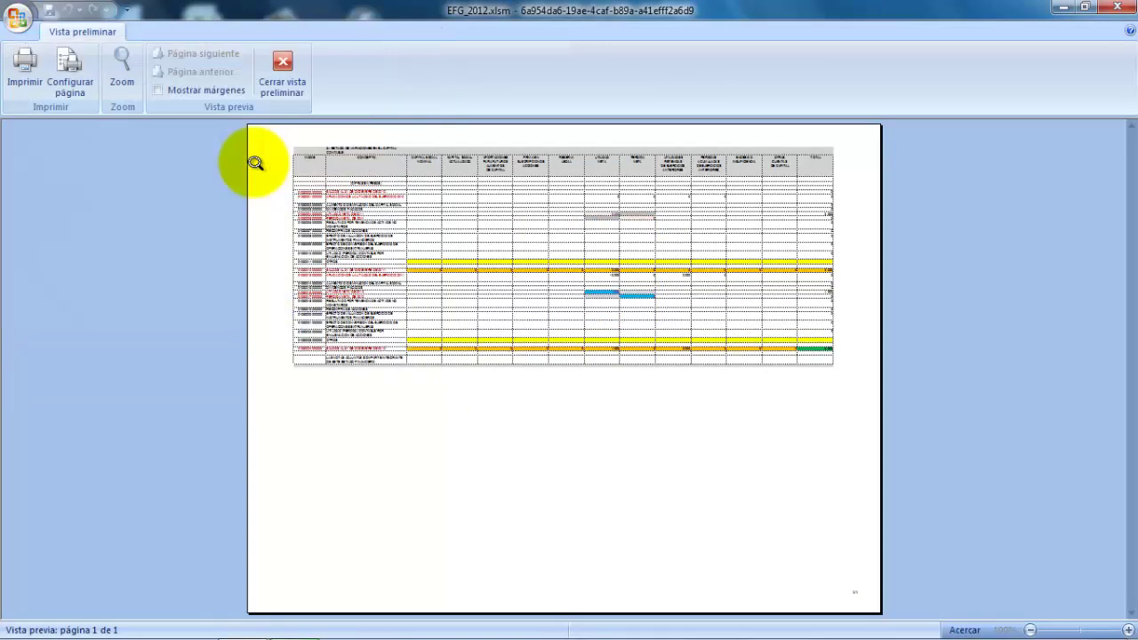
left_click(286, 88)
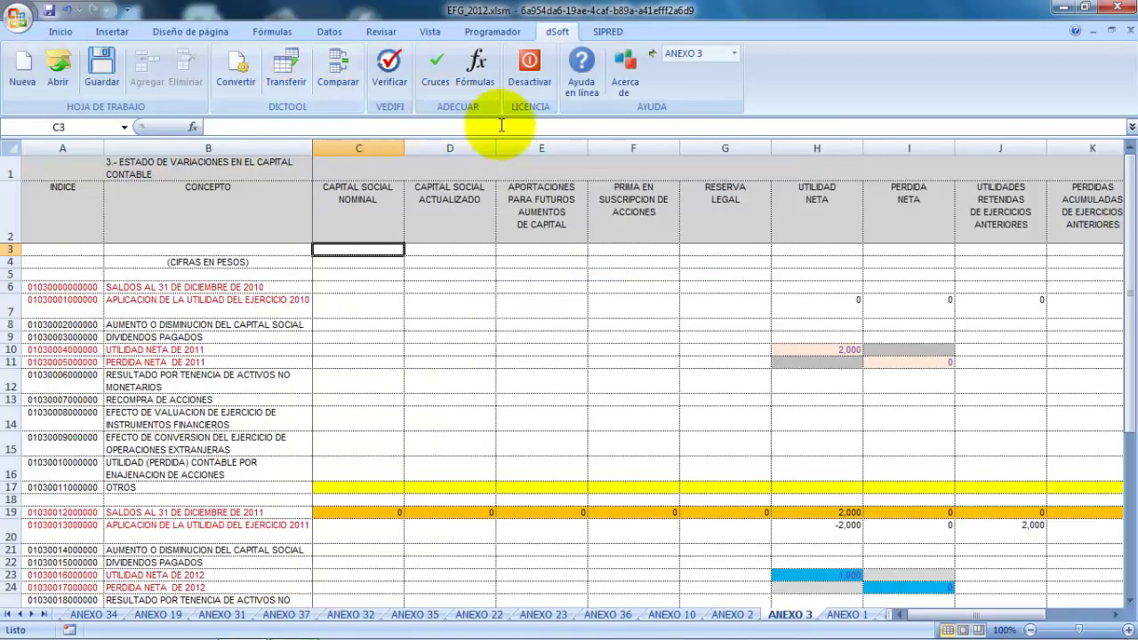
Step: Go back to ANEXO 1, view its print preview and return to the sheet
left_click(734, 54)
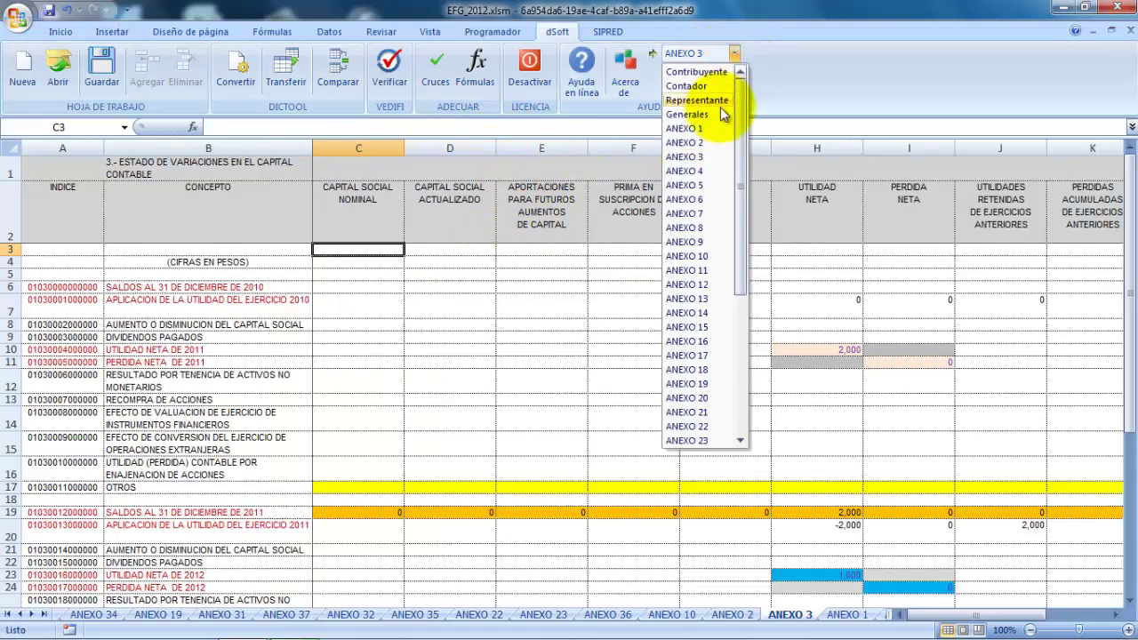
left_click(711, 128)
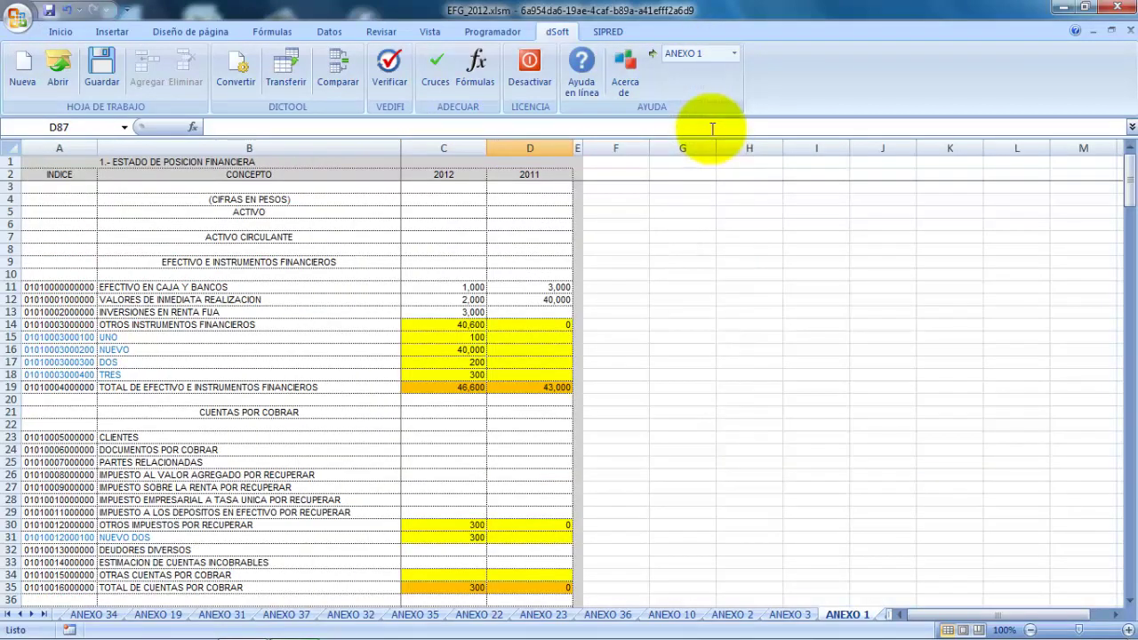
left_click(18, 17)
mouse_move(53, 201)
left_click(284, 166)
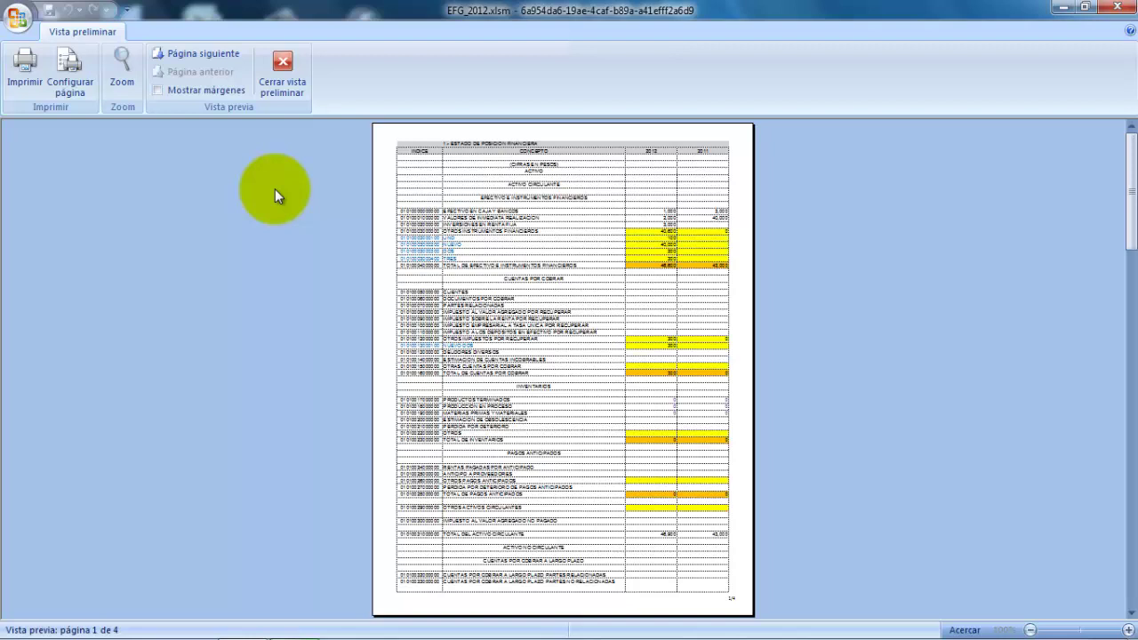
left_click(281, 89)
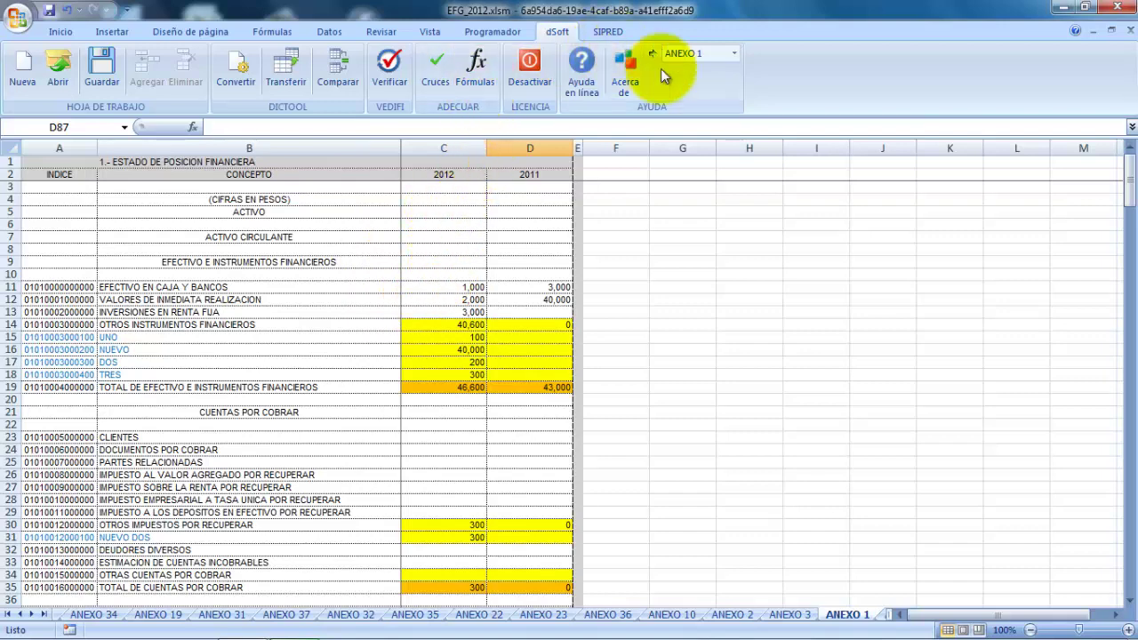
Step: In ANEXO 3, examine the columns from CAPITAL SOCIAL NOMINAL through TOTAL with the concept column kept in view
left_click(733, 54)
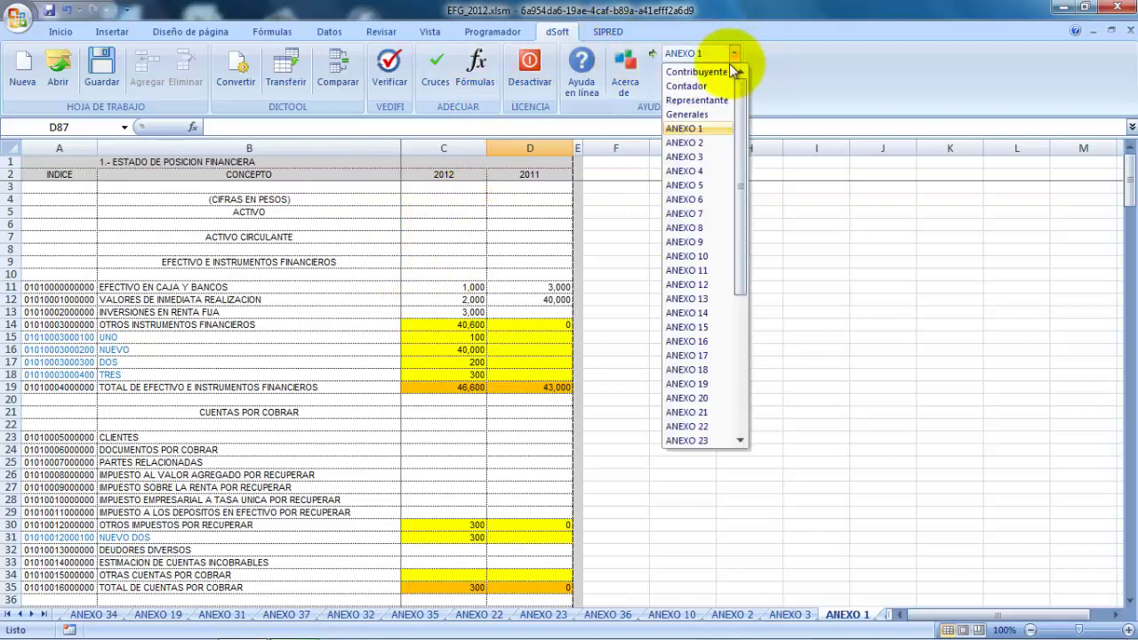
left_click(697, 161)
key("Right")
key("Right")
key("Right")
key("Right")
key("Right")
key("Right")
key("Right")
key("Right")
key("Right")
key("Right")
key("Right")
key("Right")
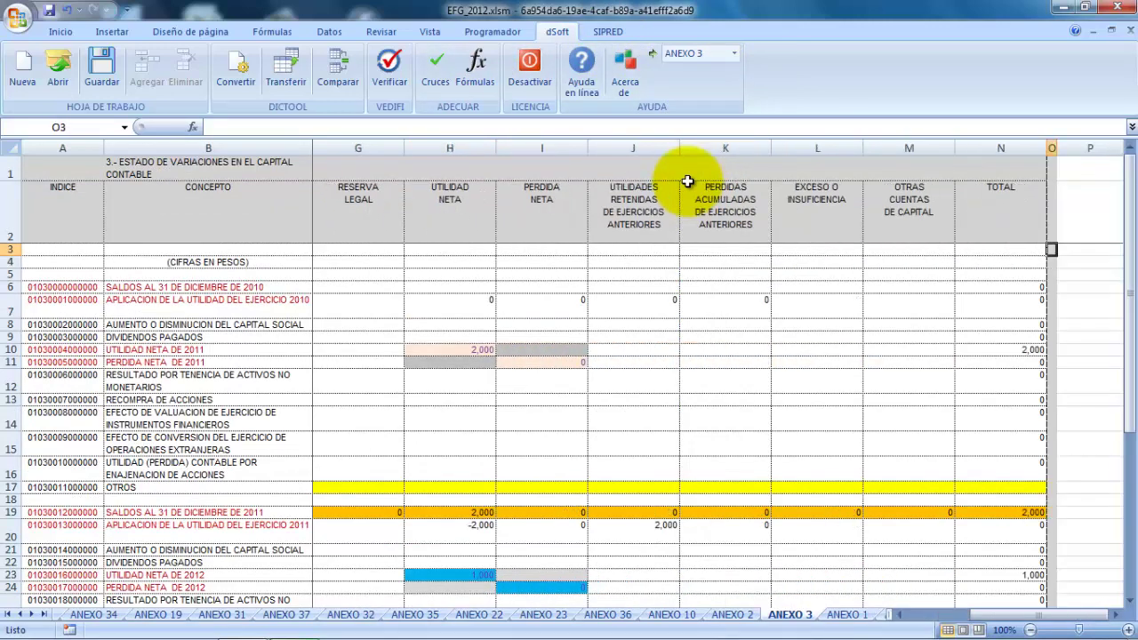
key("Right")
key("Right")
key("Right")
key("Right")
key("Left")
key("Left")
key("Left")
key("Left")
key("Left")
key("Left")
key("Left")
key("Left")
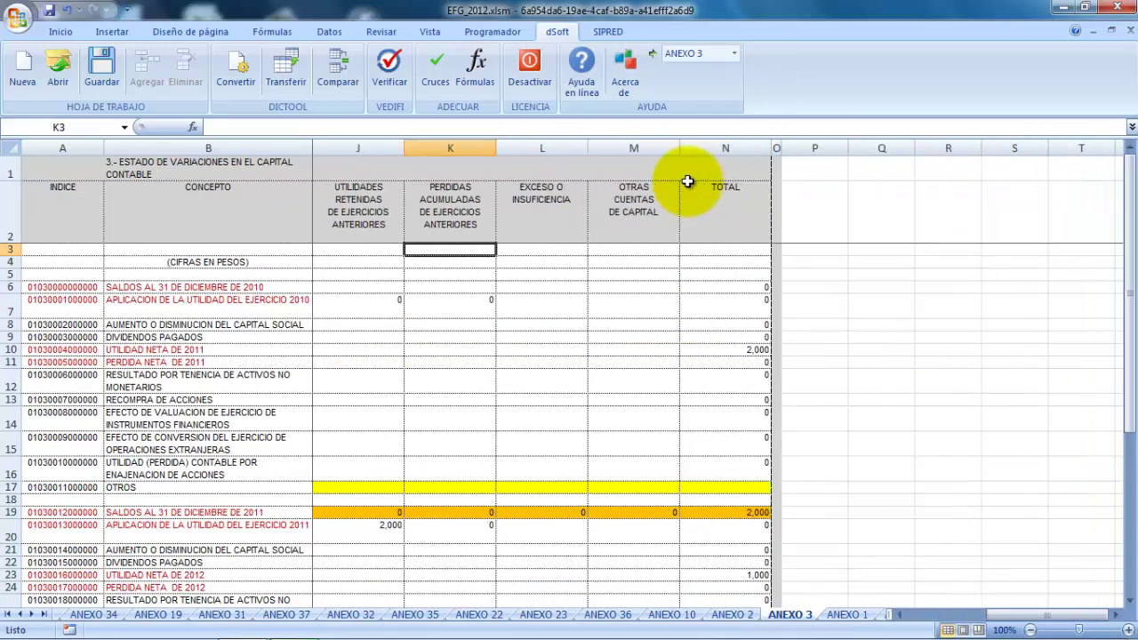
key("Left")
key("Left")
key("Left")
key("Left")
key("Left")
key("Left")
key("Left")
key("Left")
key("Left")
key("Left")
key("Right")
key("Right")
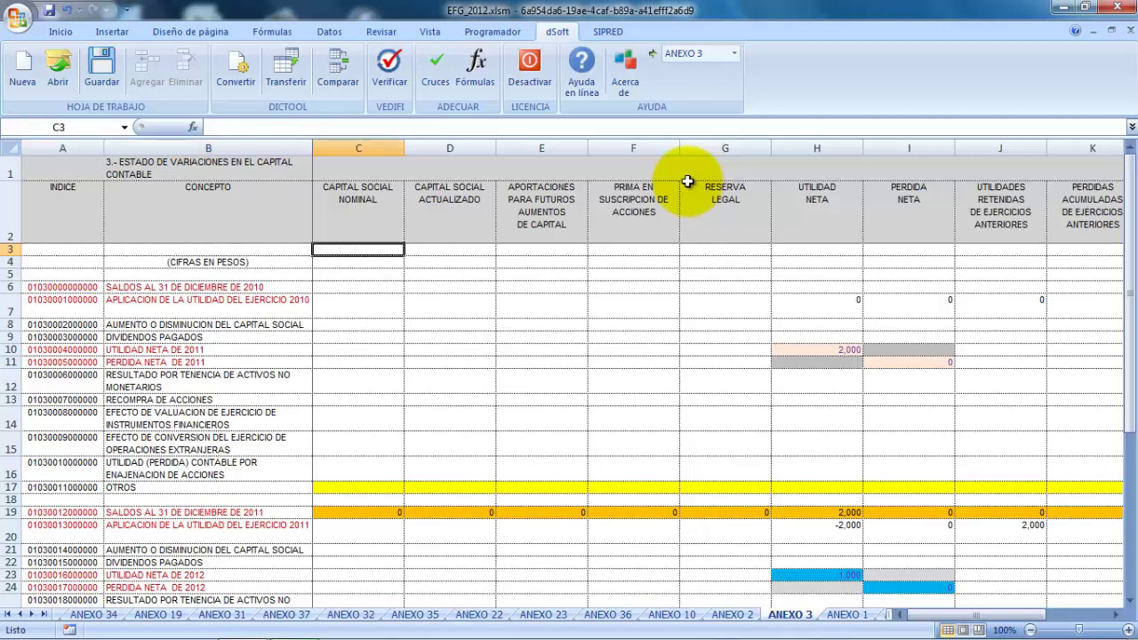
Step: Examine the rows of ANEXO 3 down to its end with the column headings kept in view, and return to C6
key("Down")
key("Down")
key("Down")
key("Down")
key("Down")
key("Down")
key("Down")
key("Down")
key("Down")
key("Down")
key("Down")
key("Down")
key("Down")
key("Down")
key("Down")
key("Down")
key("Down")
key("Down")
key("Down")
key("Down")
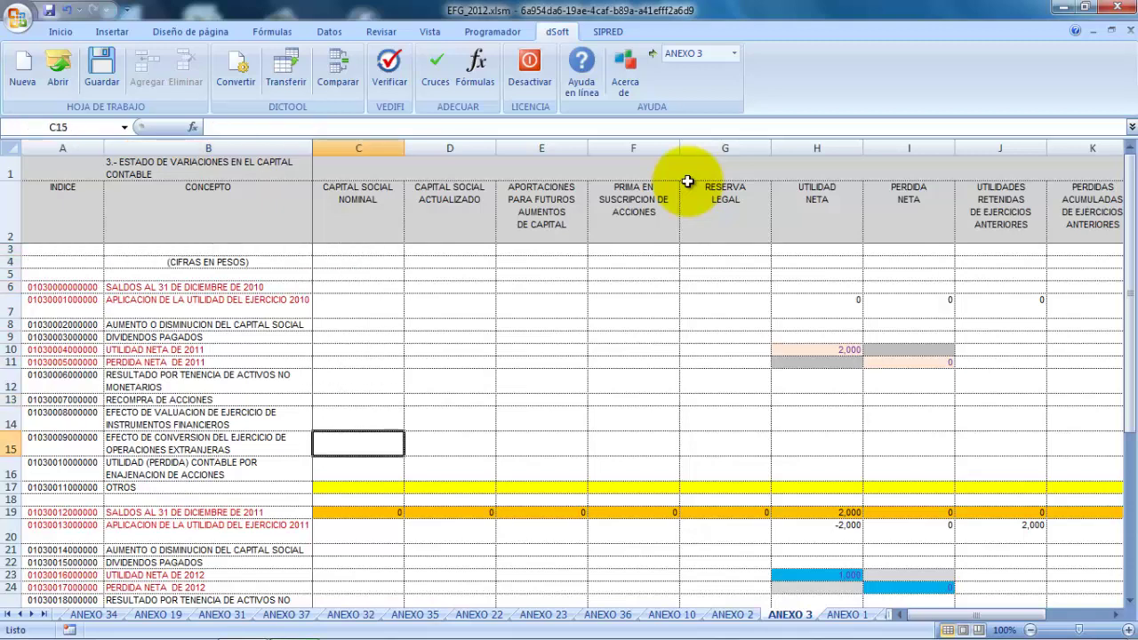
key("Down")
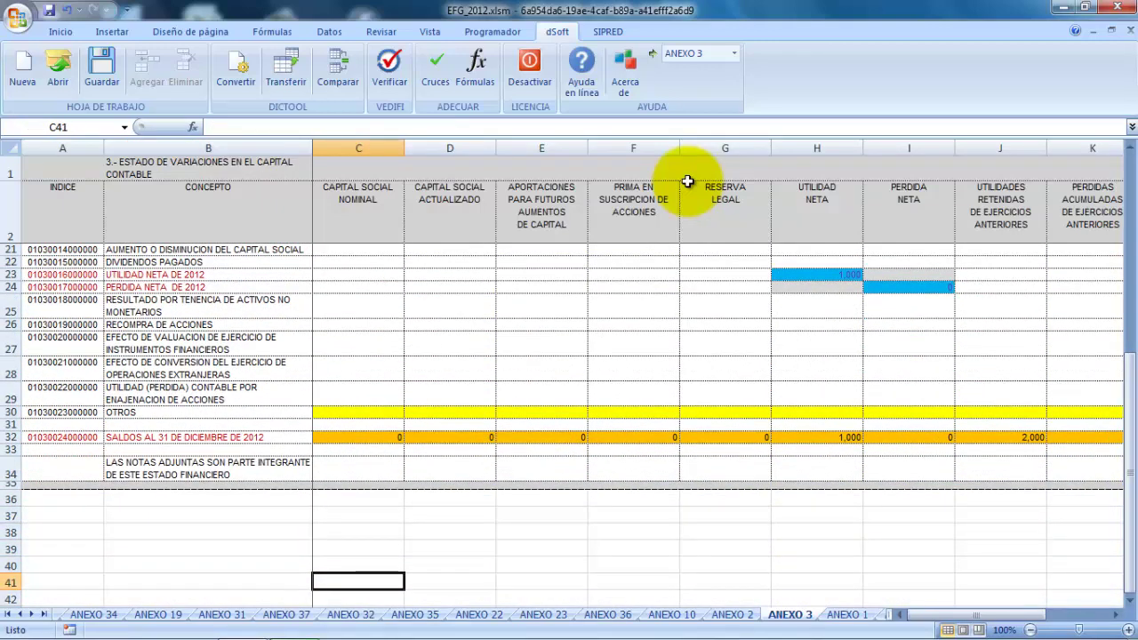
key("Up")
key("Up")
key("Up")
key("Up")
key("Up")
key("Up")
key("Up")
key("Up")
key("Up")
key("Up")
key("Up")
key("Up")
key("Up")
key("Up")
key("Up")
key("Up")
key("Up")
key("Up")
key("Up")
key("Up")
key("Up")
key("Up")
key("Up")
key("Up")
key("Up")
key("Up")
key("Up")
key("Up")
key("Up")
key("Up")
key("Up")
key("Up")
key("Up")
key("Up")
key("Up")
key("Up")
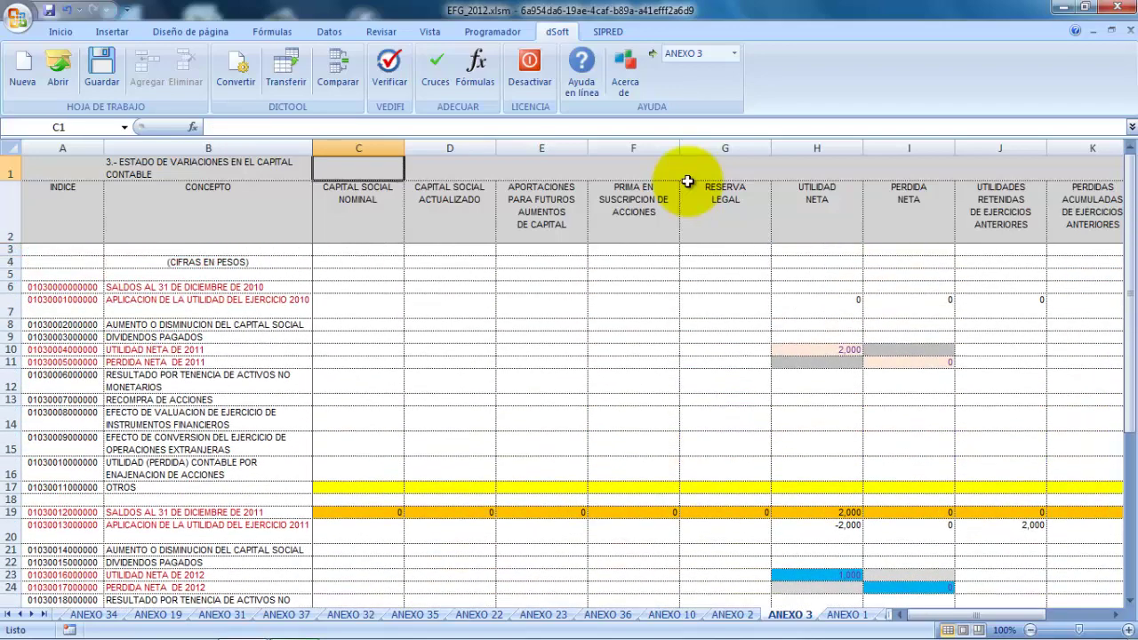
key("Down")
key("Down")
key("Down")
key("Down")
key("Down")
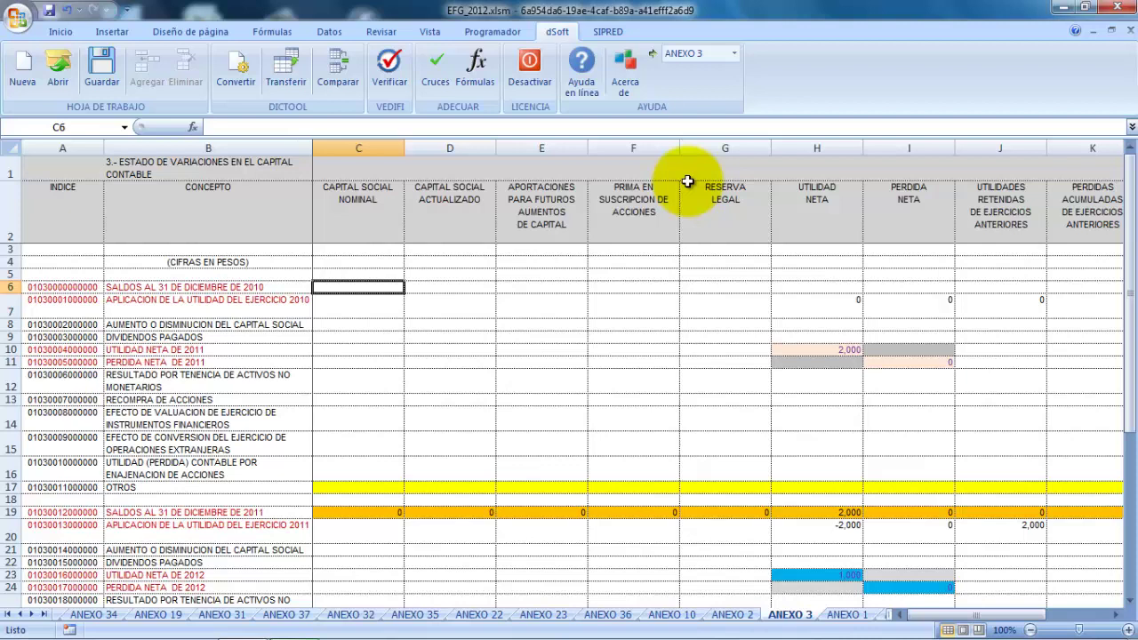
Step: Go to ANEXO 10 and move to the shaded BASE GRAVABLE cell C11
left_click(734, 55)
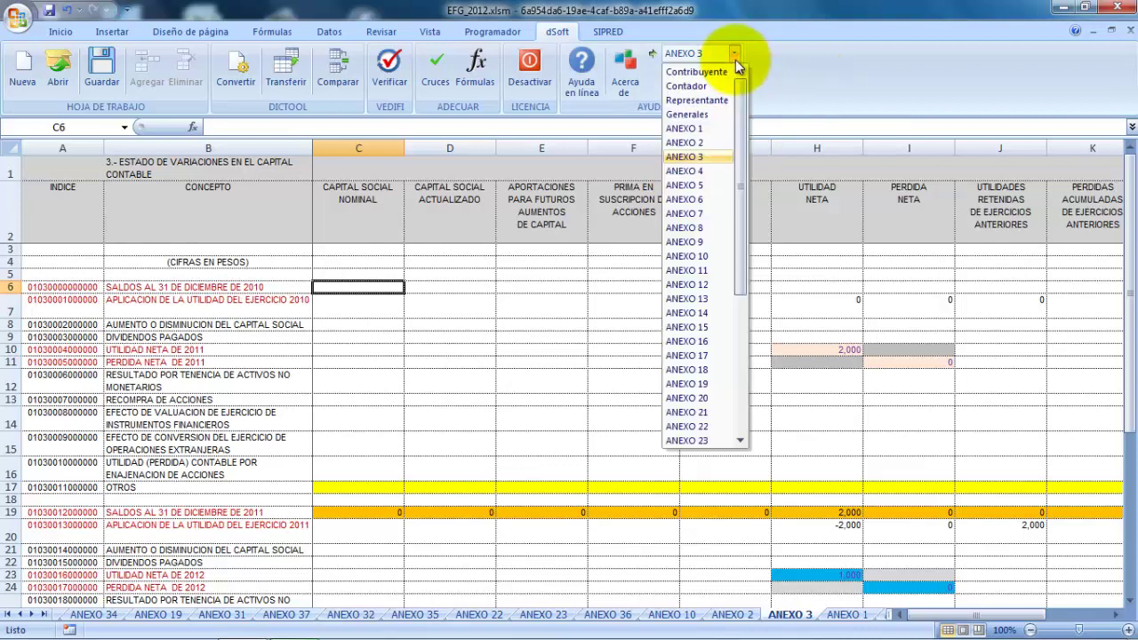
left_click(703, 256)
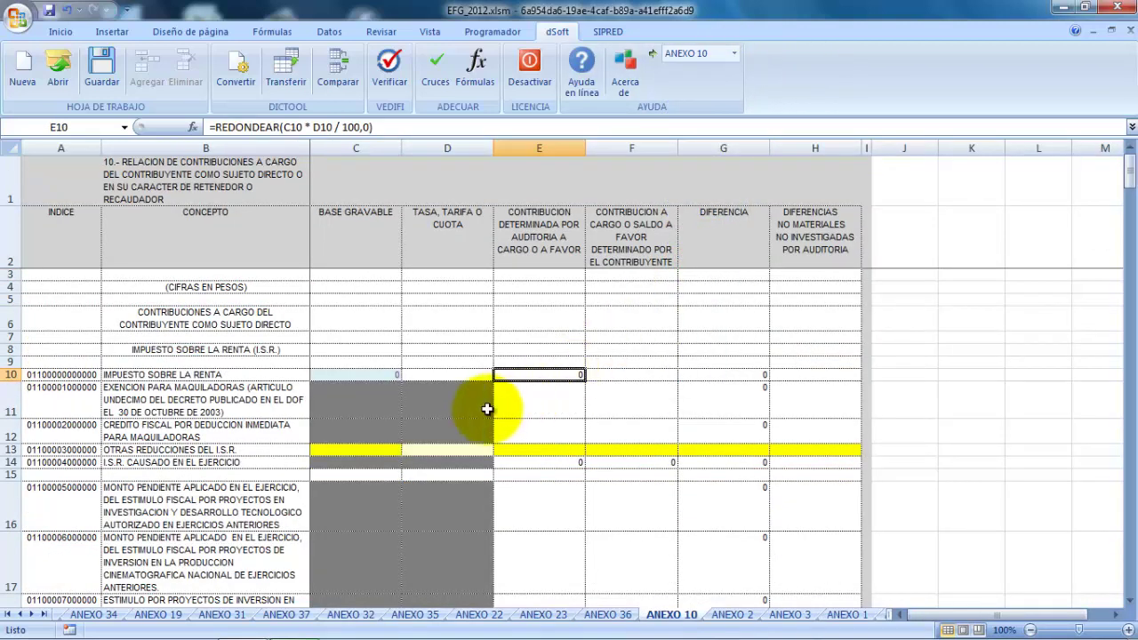
left_click(539, 400)
key("Left")
key("Left")
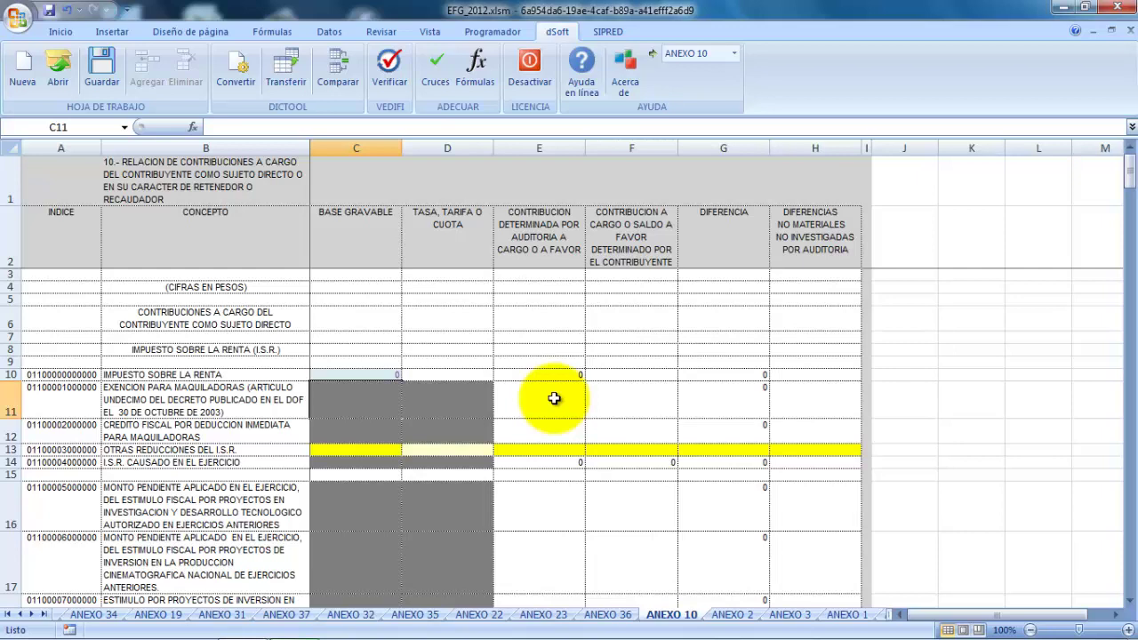
Step: Examine the rows of ANEXO 10 down to the section on compensations of favourable balances, noting the shaded cells in BASE GRAVABLE and TASA
left_click(1131, 573)
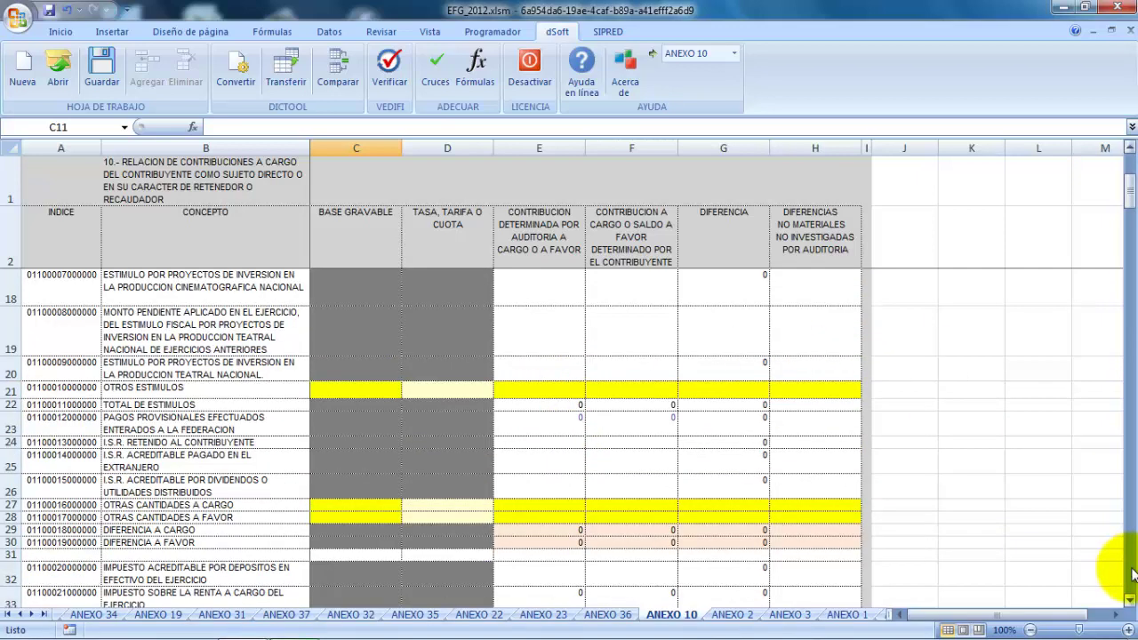
left_click(1131, 574)
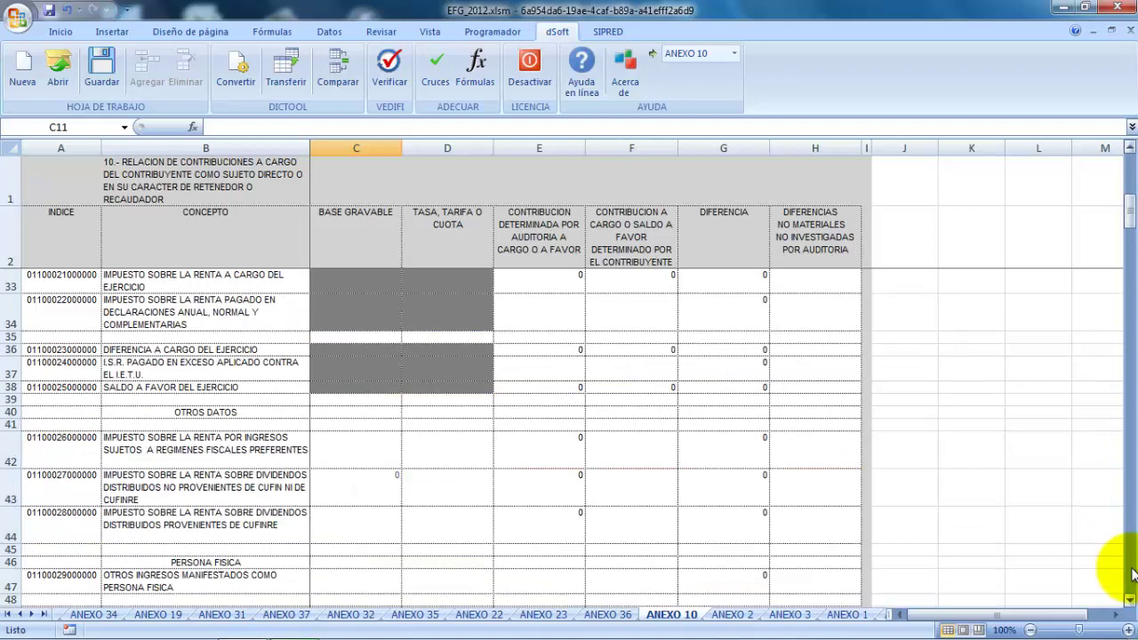
left_click(1130, 573)
left_click(1131, 574)
left_click(1131, 573)
left_click(1130, 574)
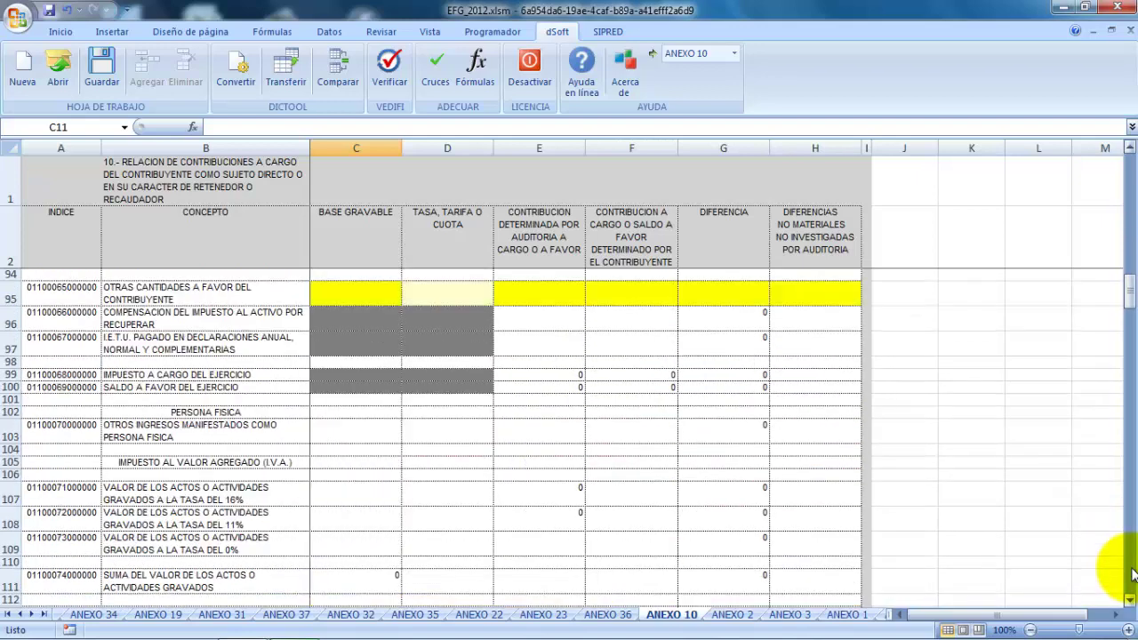
left_click(1131, 573)
left_click(1131, 574)
left_click(1131, 573)
left_click(1131, 573)
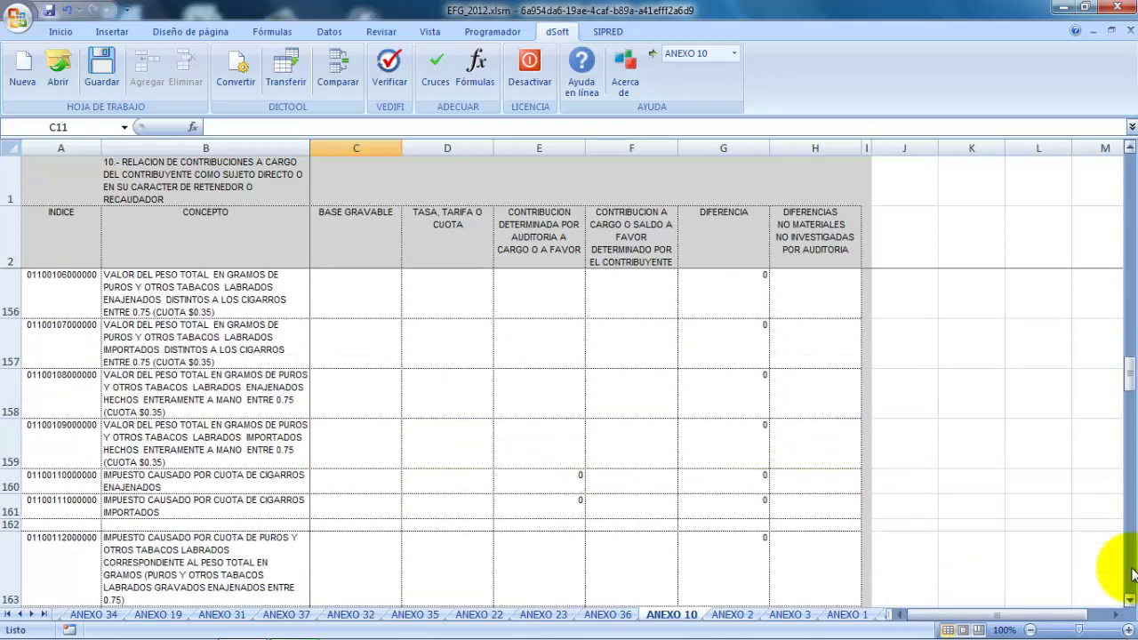
left_click(1131, 573)
left_click(1131, 574)
left_click(1131, 574)
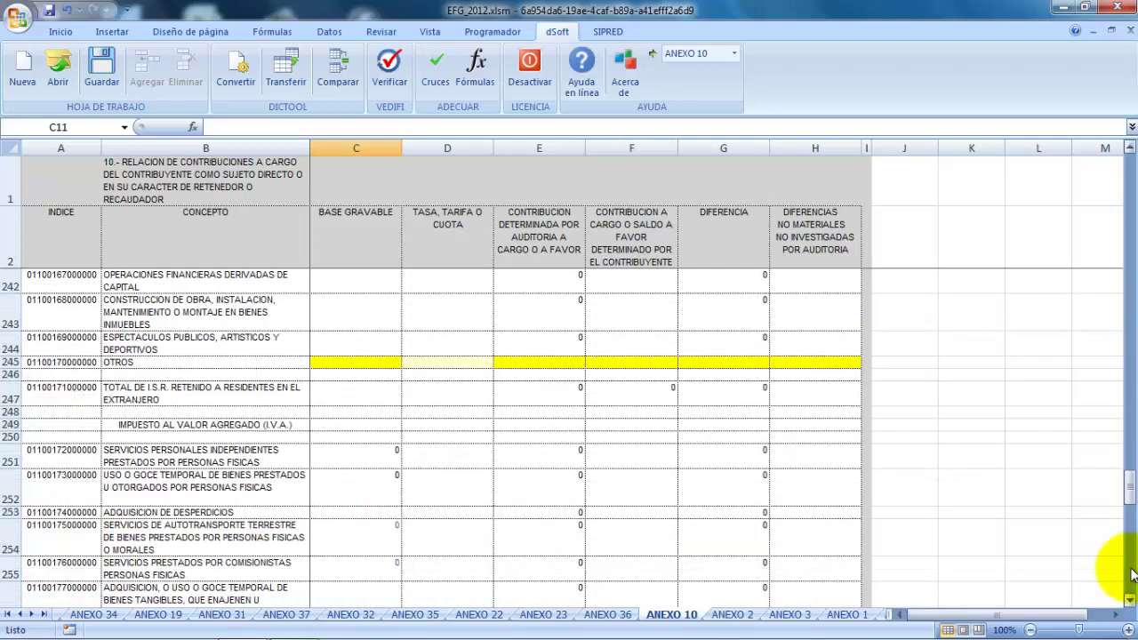
left_click(1131, 573)
left_click(1131, 574)
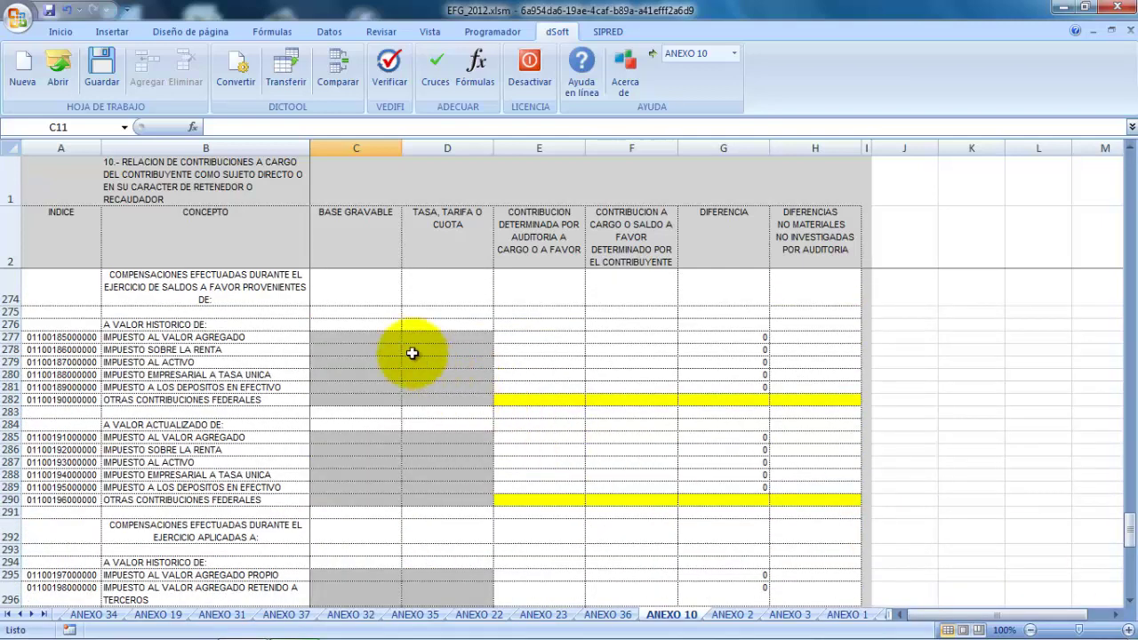
Step: Try to enter 1 in the shaded BASE GRAVABLE cell C277 for IMPUESTO AL VALOR AGREGADO, and dismiss the message
left_click(376, 340)
key("1")
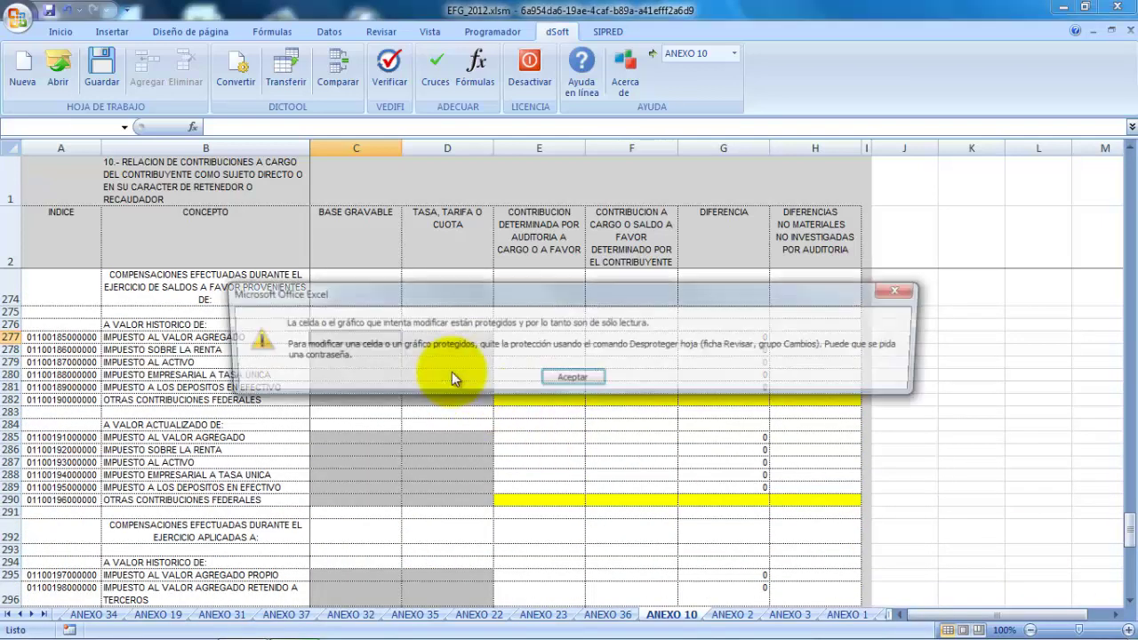
left_click(558, 377)
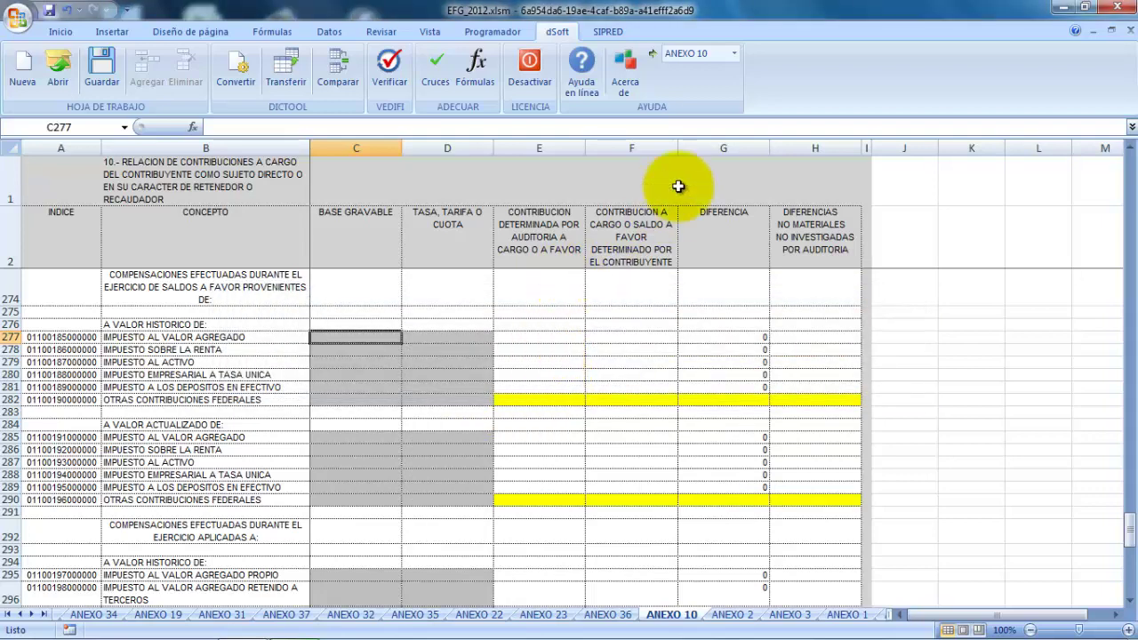
Step: Go to ANEXO 25, the annex of accounts and documents receivable and payable in foreign currency
left_click(733, 56)
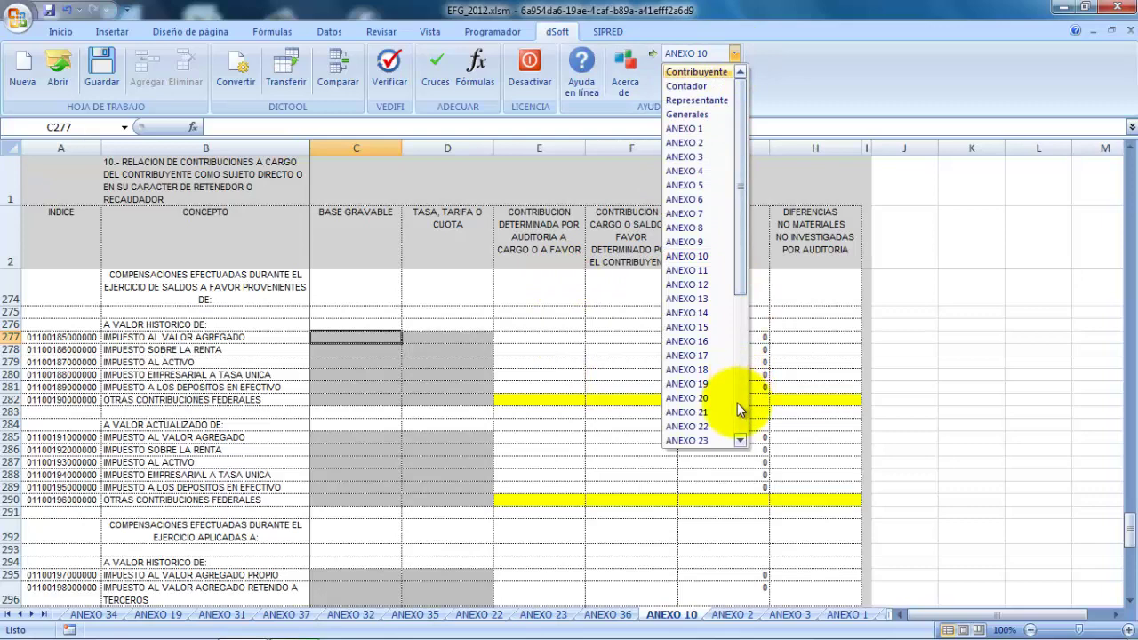
scroll(723, 356, "down", 5)
left_click(703, 218)
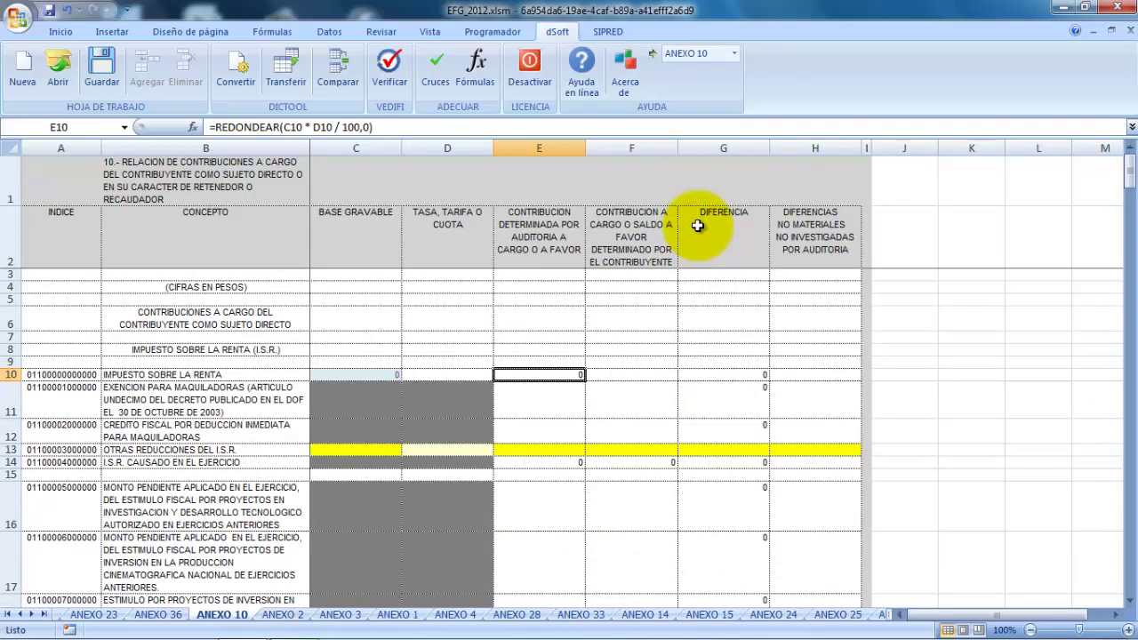
left_click(734, 53)
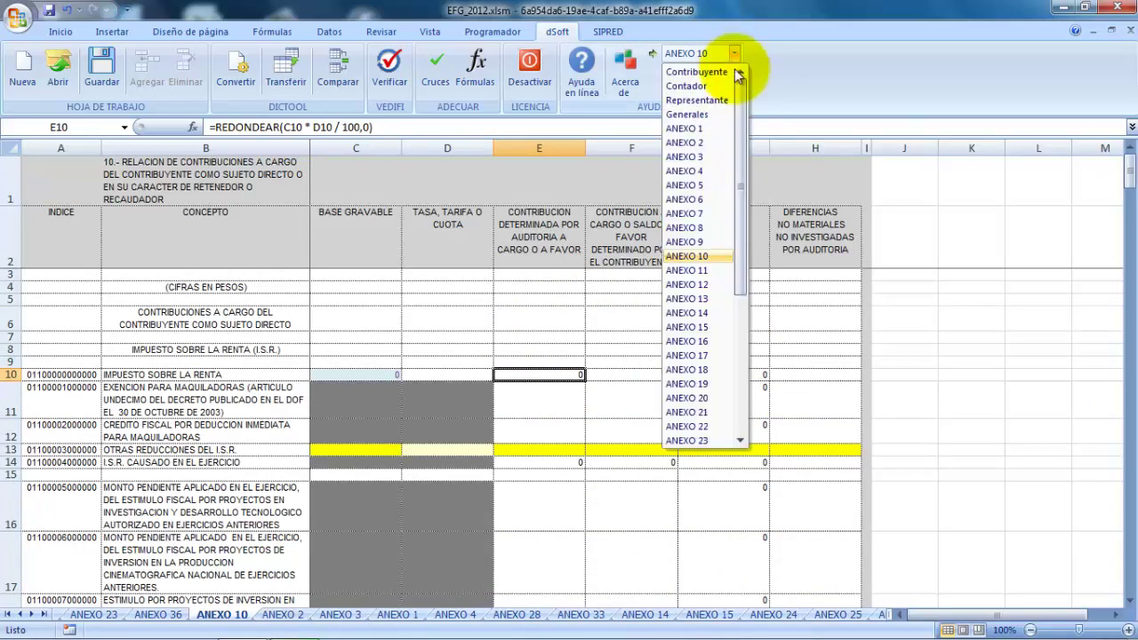
left_click(738, 445)
left_click(706, 427)
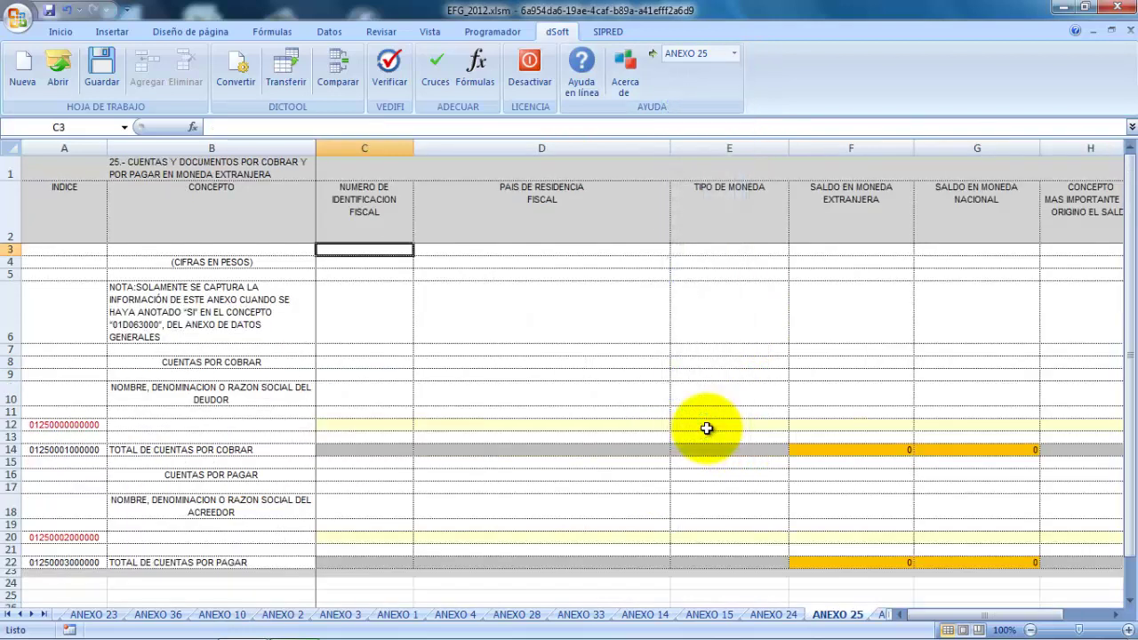
Step: Set the PAIS DE RESIDENCIA FISCAL in D12 to BD BANGLADESH (REPUBLICA POPULAR DE)
left_click(480, 426)
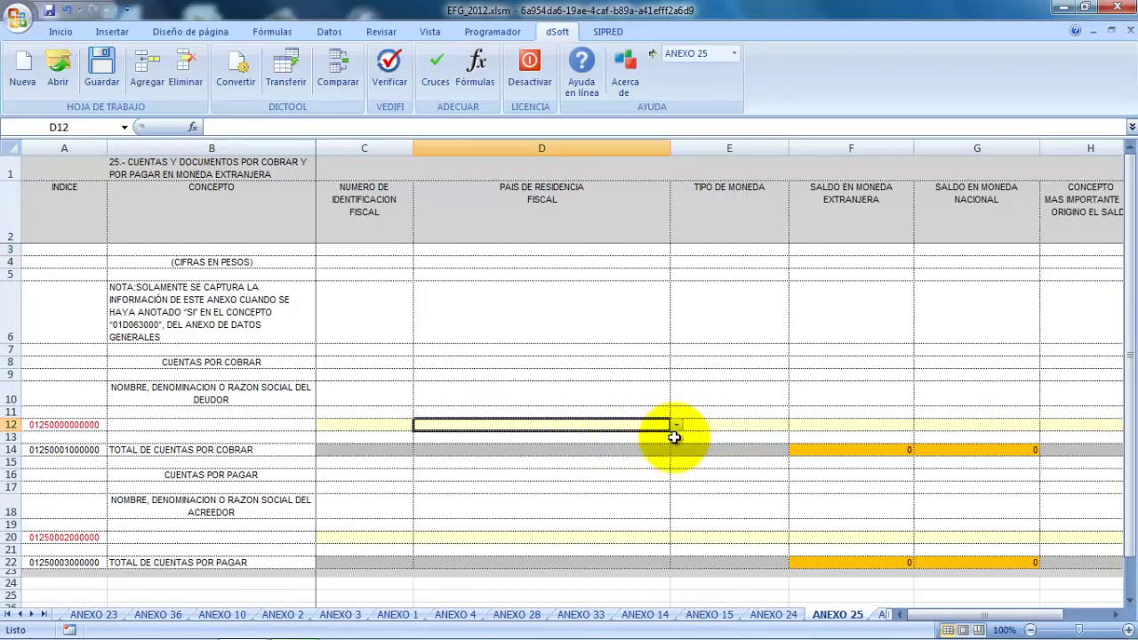
left_click(676, 426)
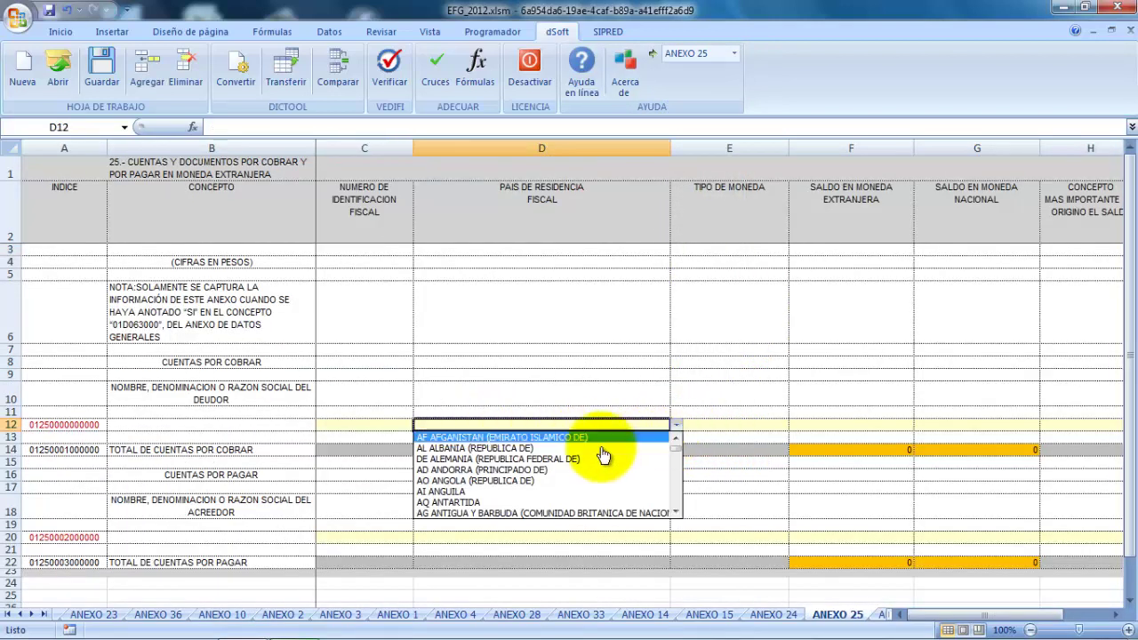
scroll(677, 499, "down", 5)
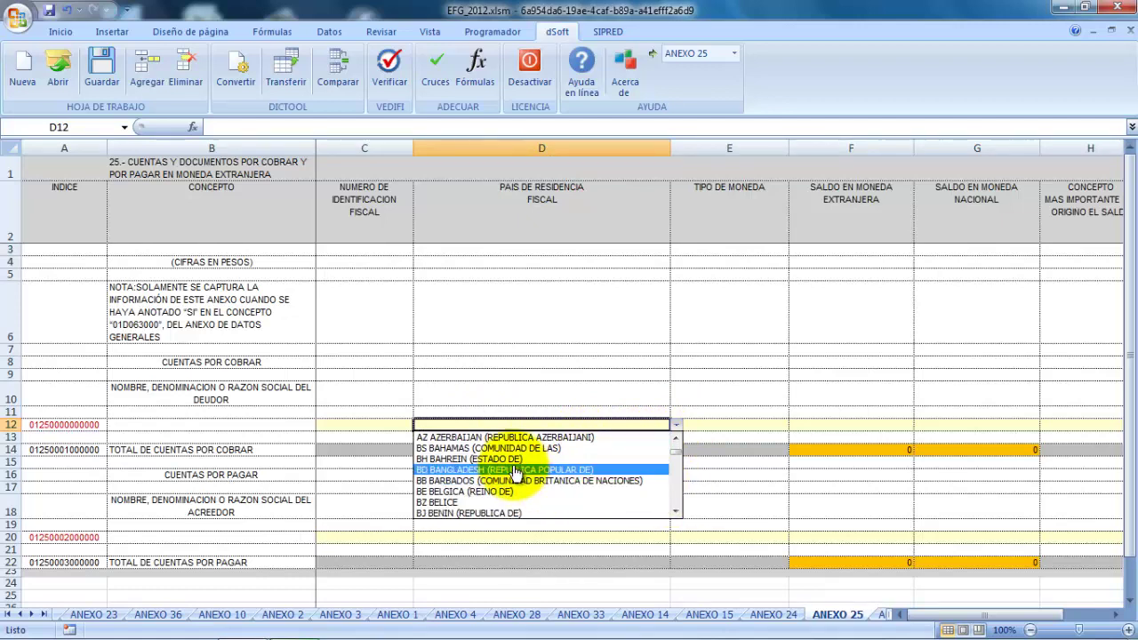
left_click(524, 469)
Step: Set the TIPO DE MONEDA in E12 to LITAS
left_click(717, 429)
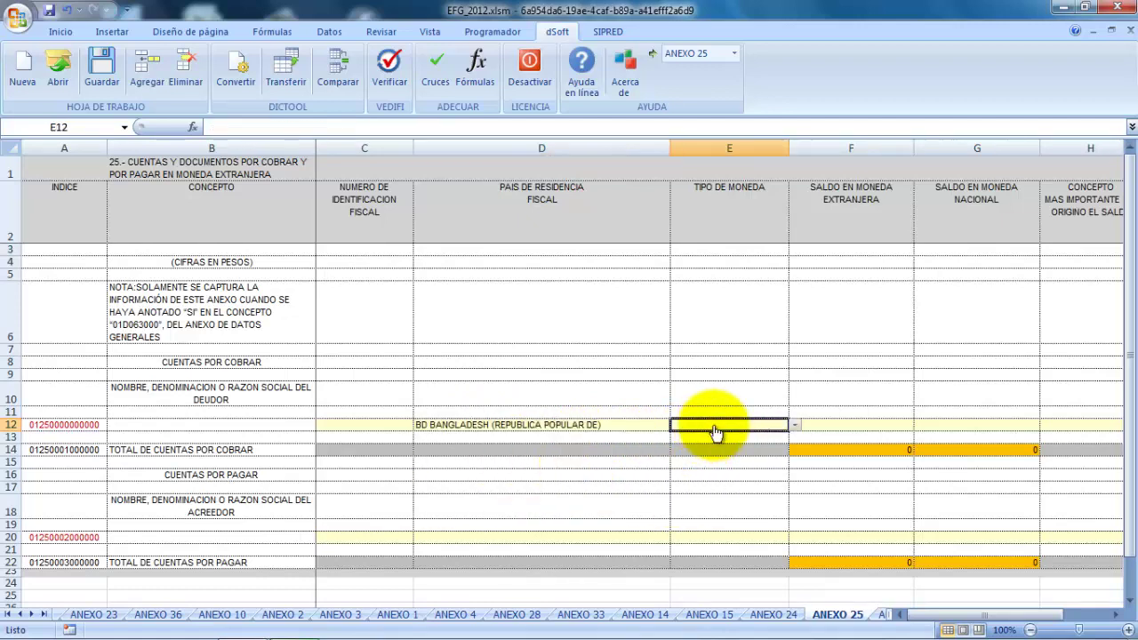
left_click(794, 426)
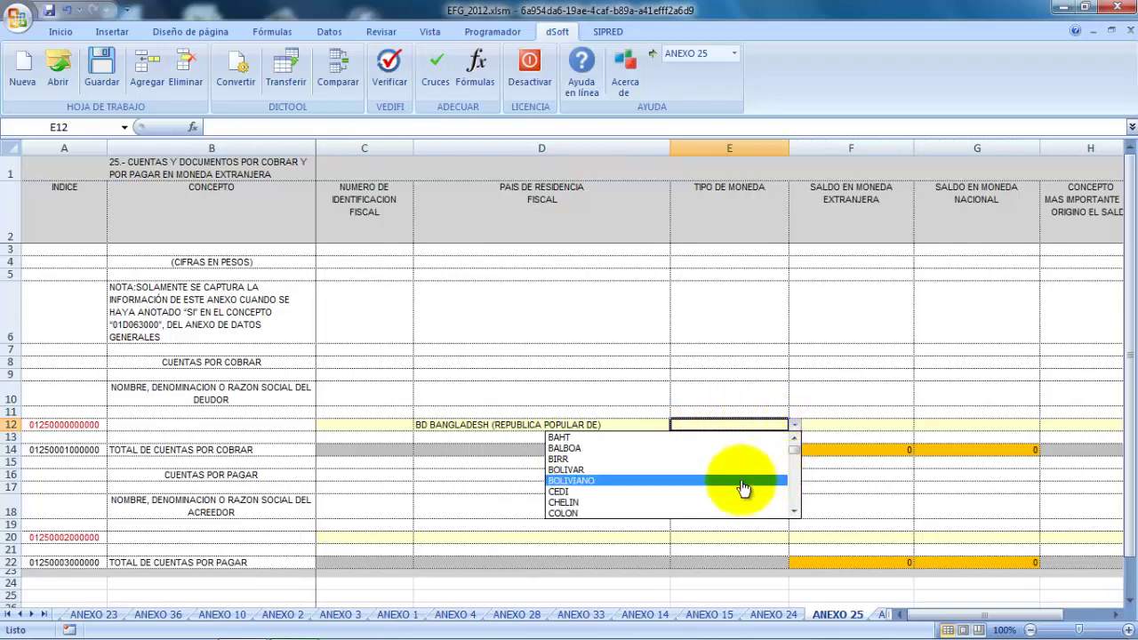
scroll(725, 509, "down", 10)
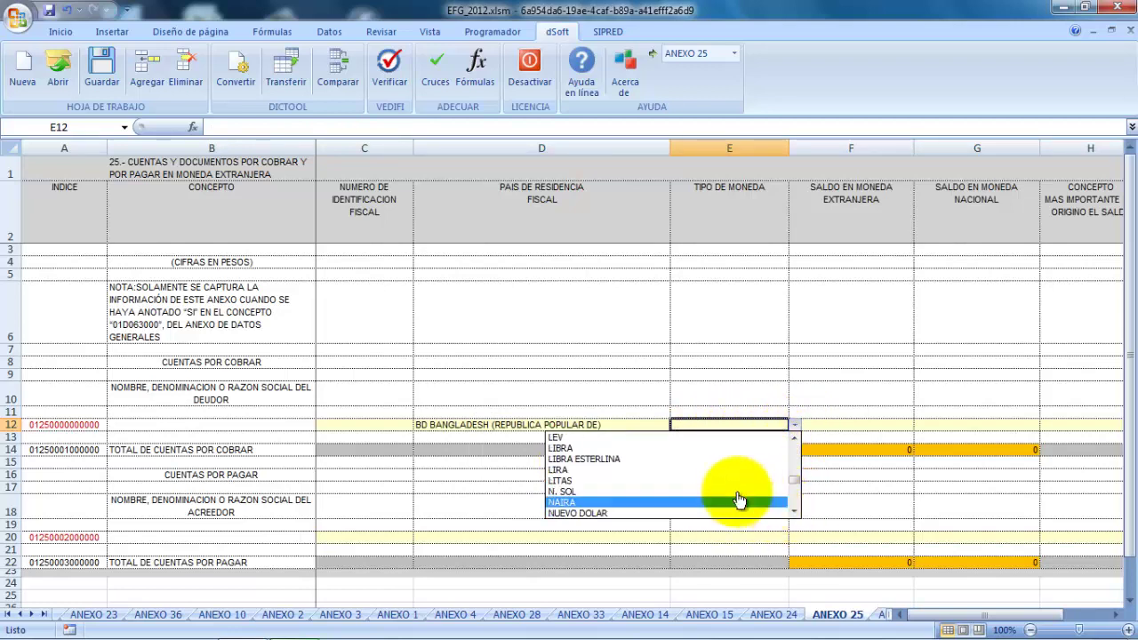
left_click(704, 487)
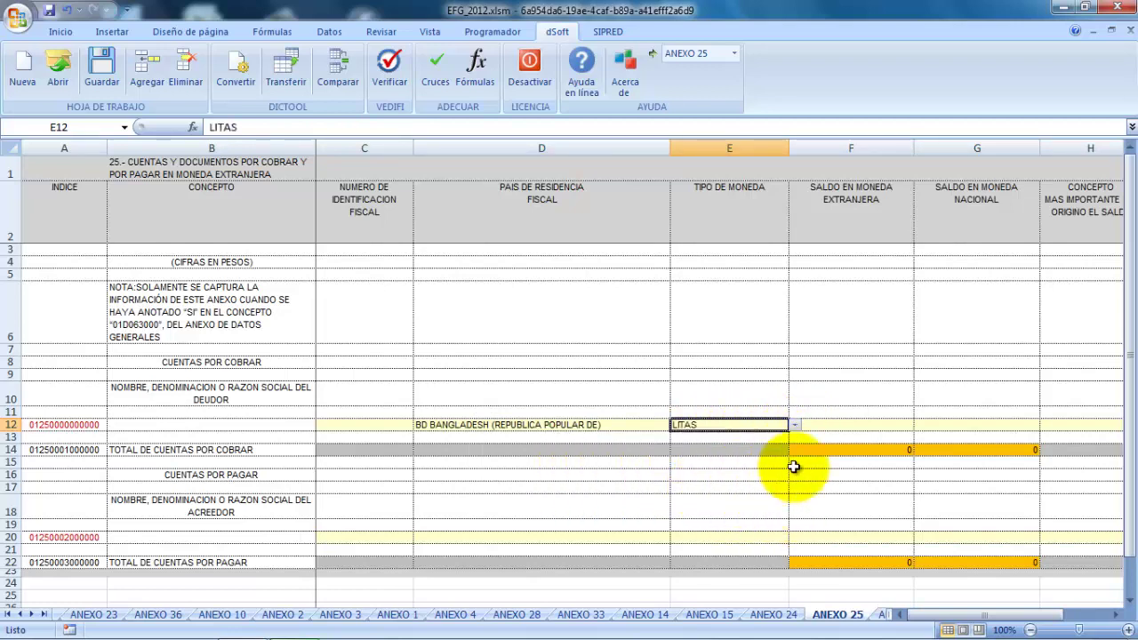
Step: Go along row 12 to the GENERO INTERESES cell J12, view its list of choices, and return to the first columns
key("Tab")
key("Tab")
key("Tab")
key("Tab")
key("Tab")
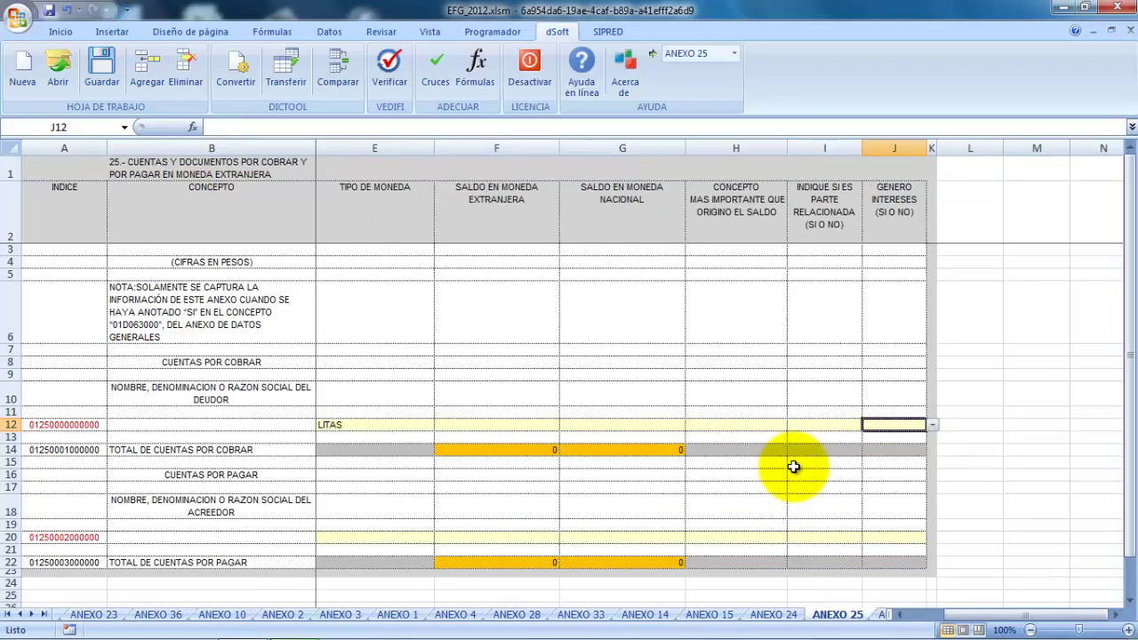
left_click(933, 427)
left_click(932, 427)
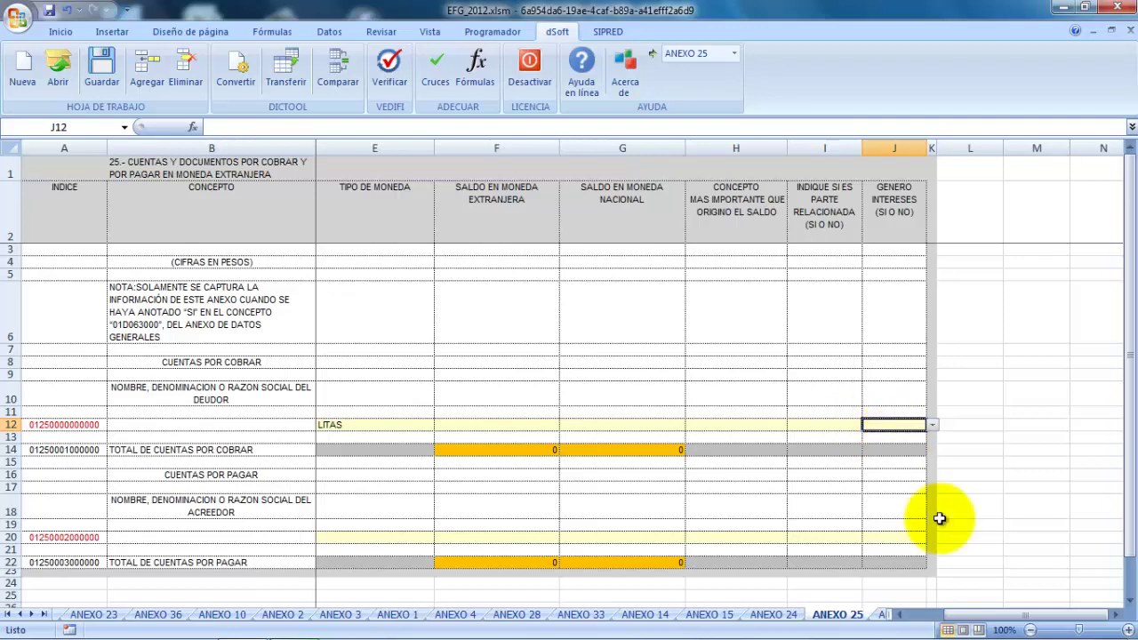
left_click_drag(966, 617, 920, 623)
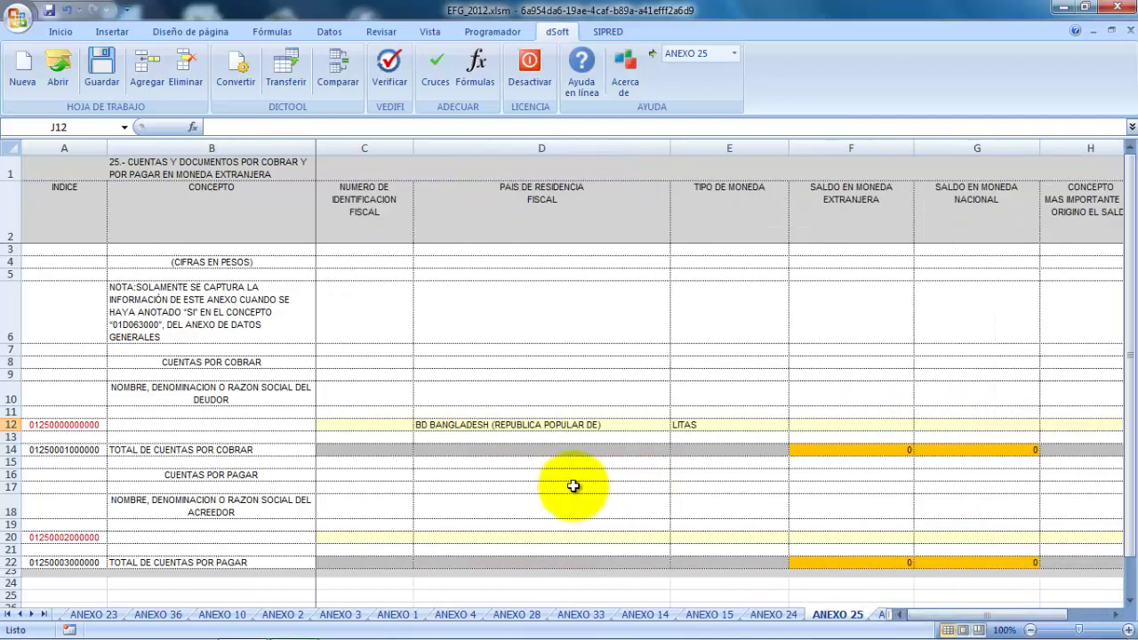